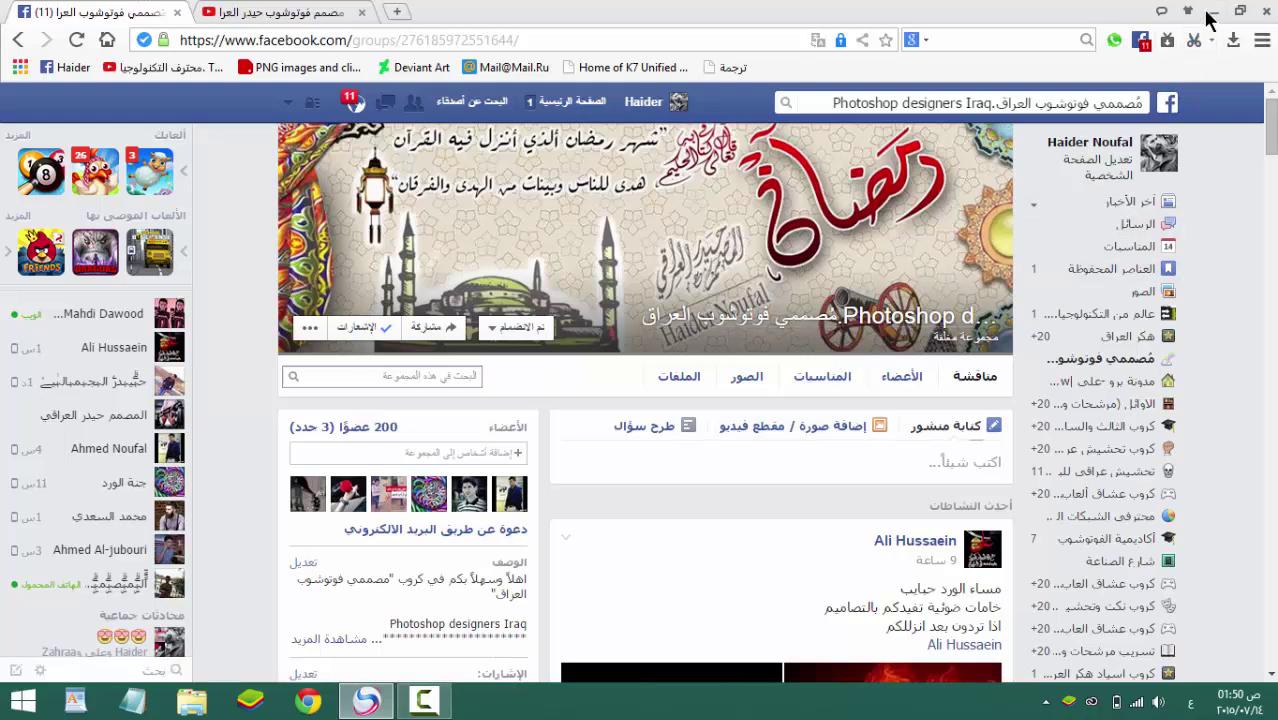
Step: Minimize the web browser, launch Photoshop from the desktop and close its Welcome window
click(1212, 14)
right_click(306, 99)
click(422, 157)
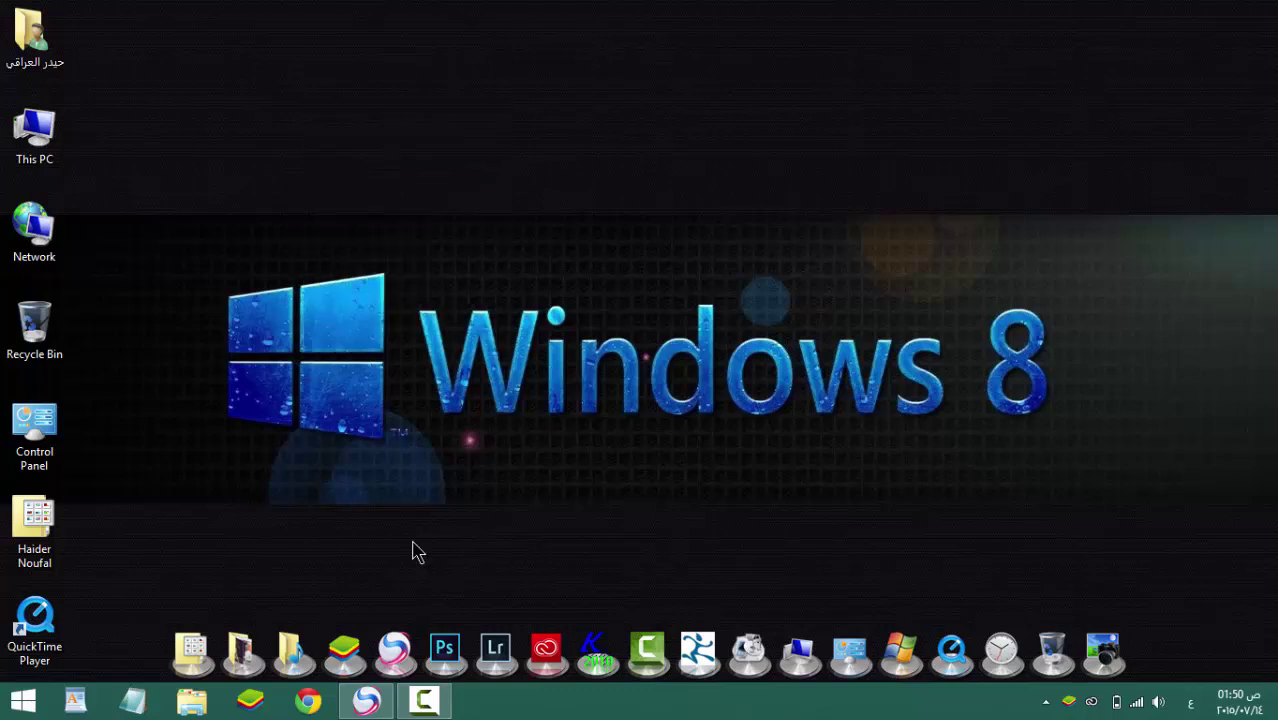
click(456, 657)
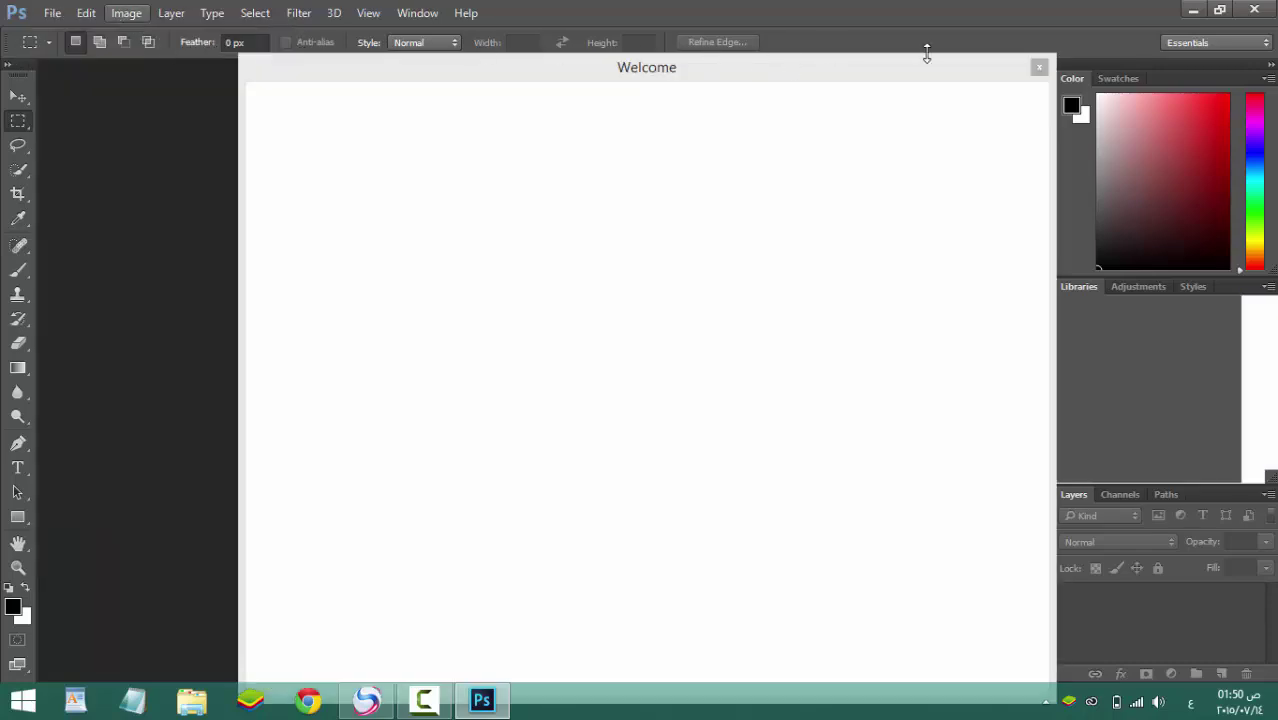
click(1039, 67)
Step: Create a new 491 × 246 pixel document with a resolution of 100 pixels/inch and activate the Move tool
click(51, 13)
click(78, 36)
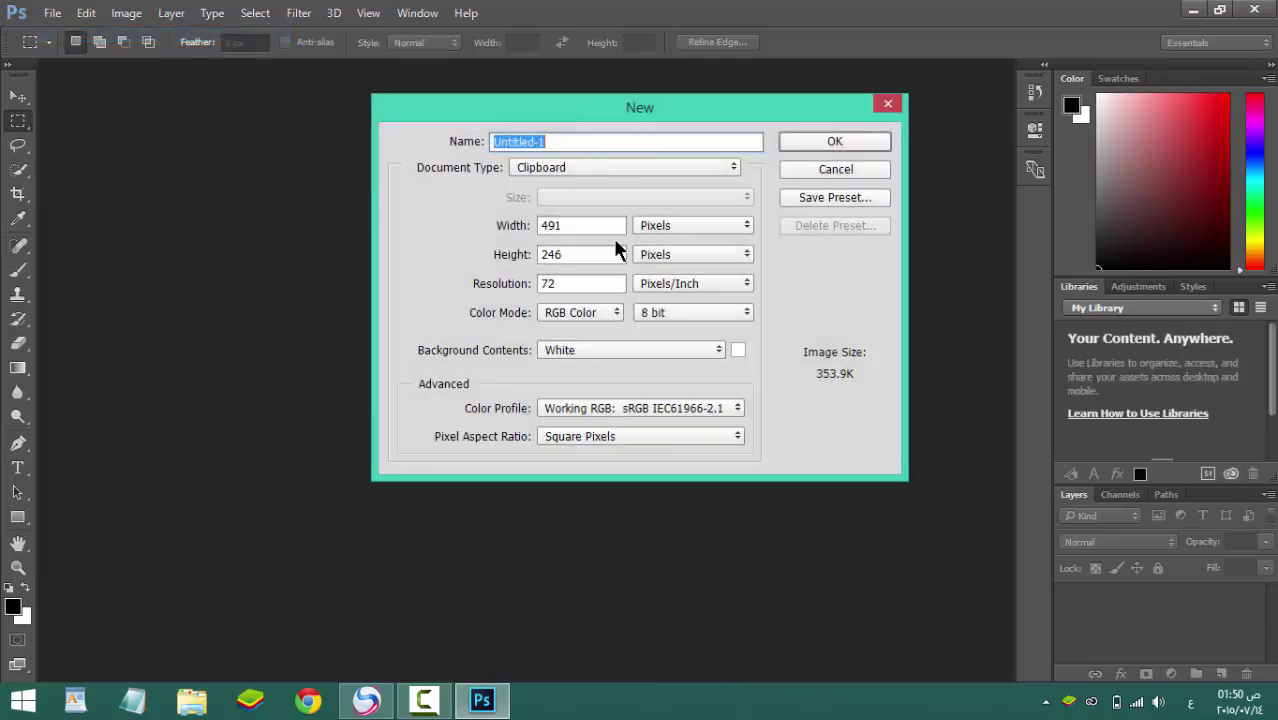
click(591, 228)
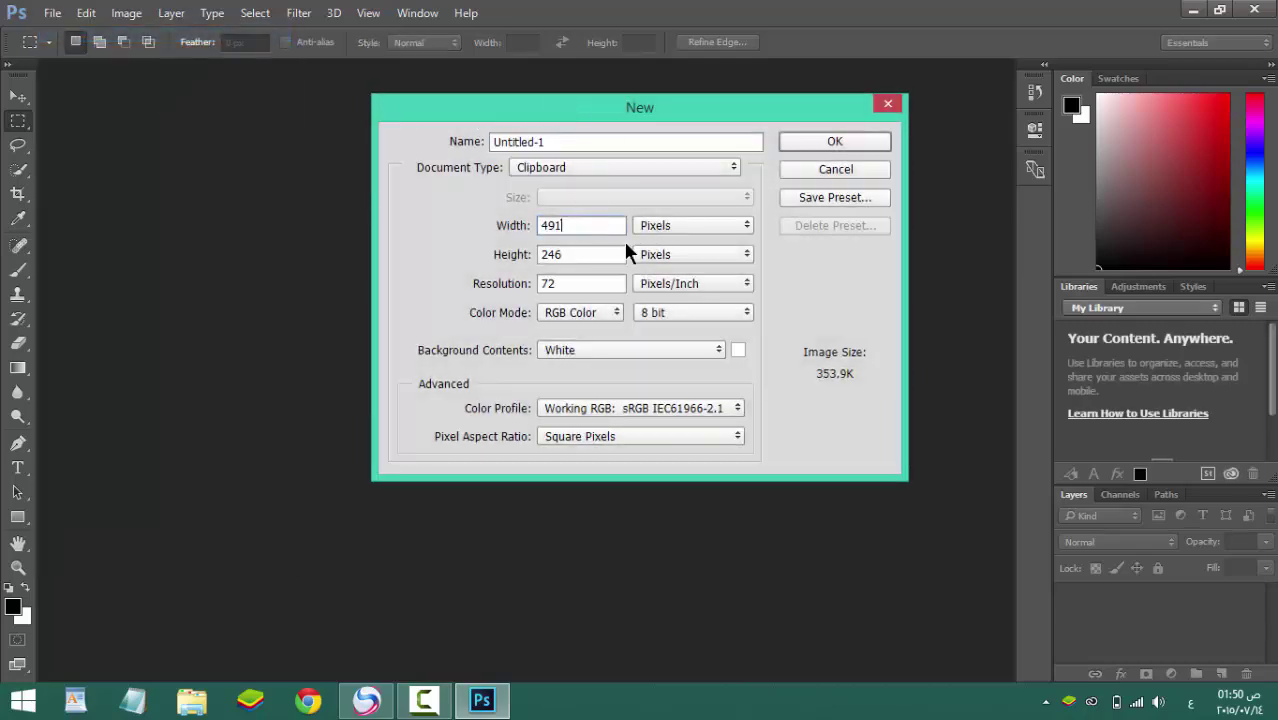
drag(580, 288, 492, 290)
text(100)
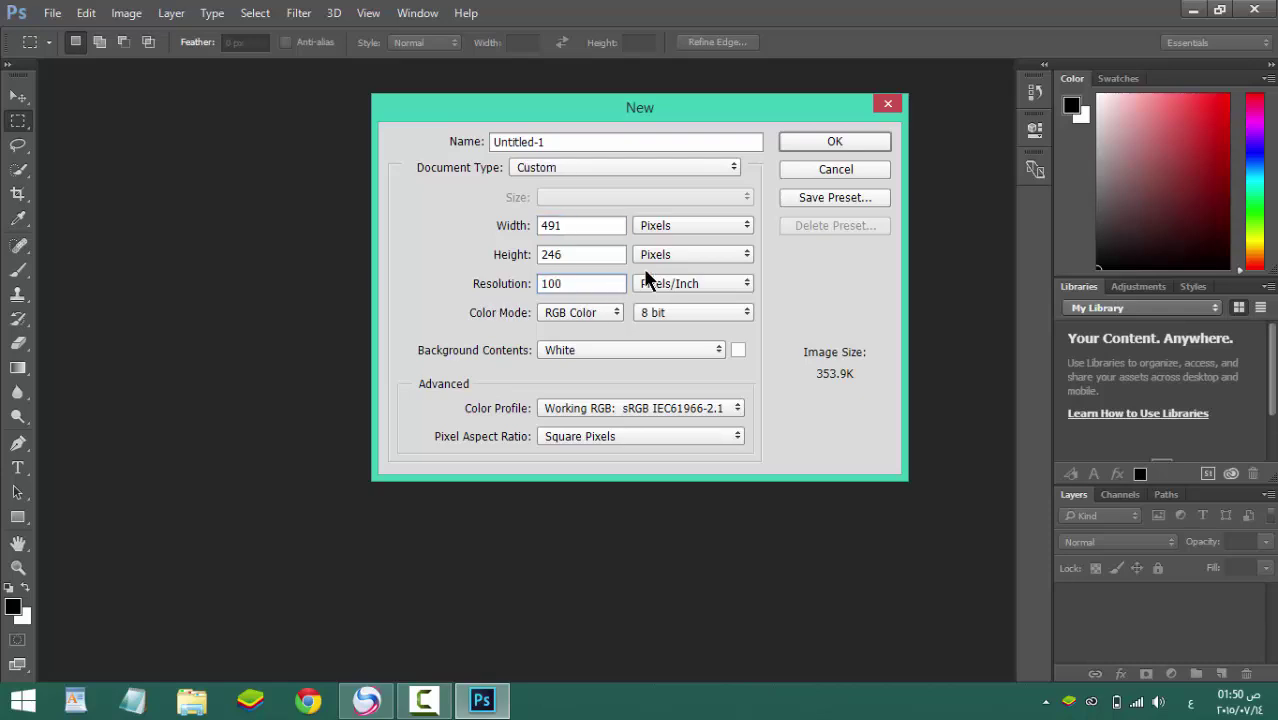
click(866, 143)
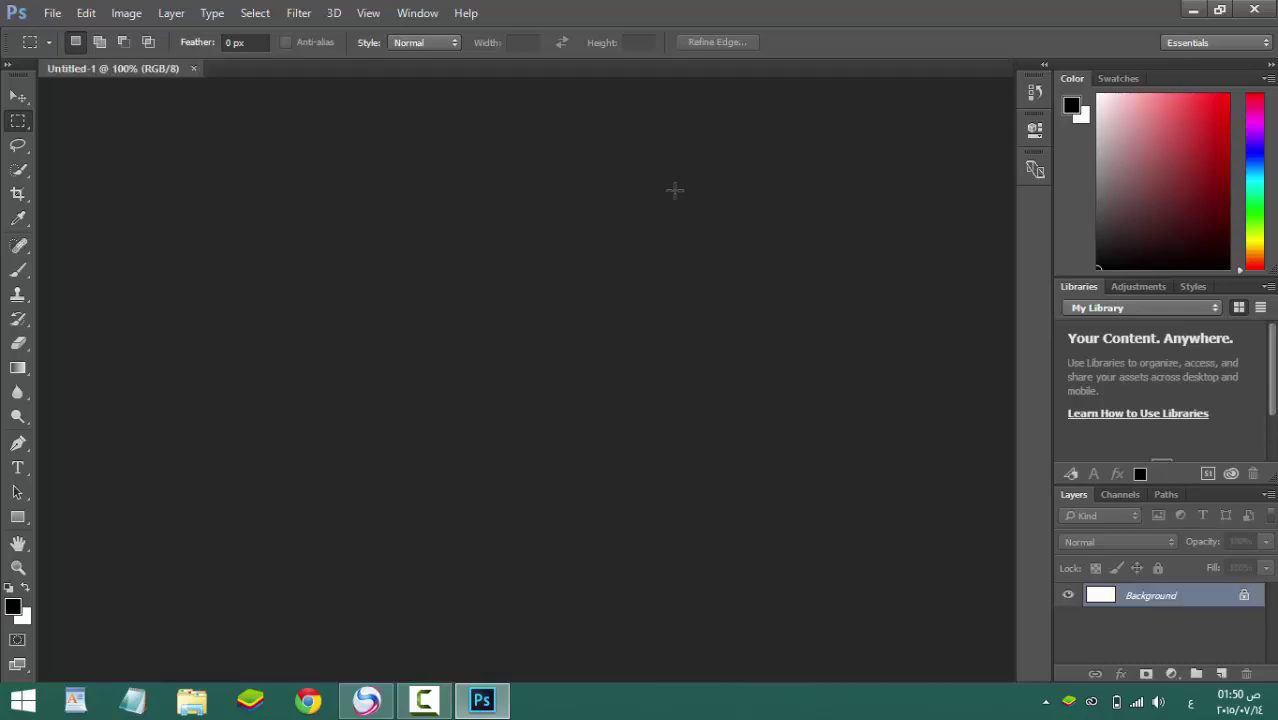
click(19, 97)
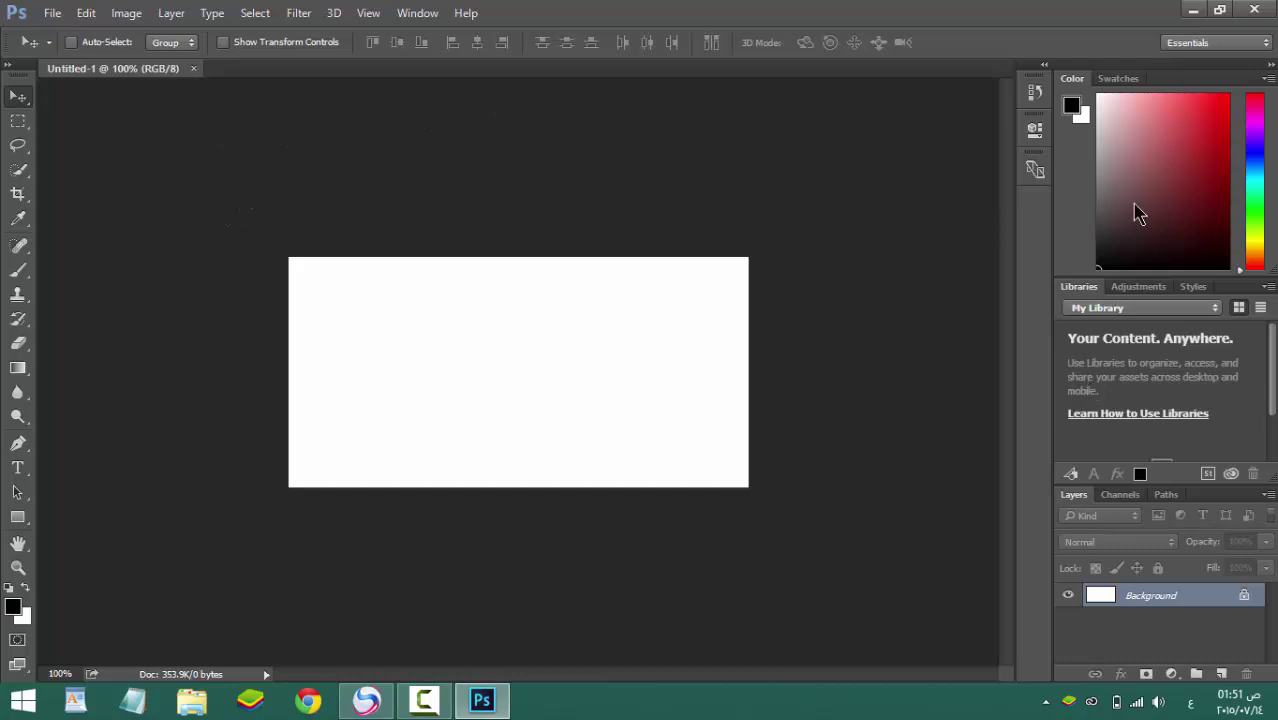
Step: Close the Color, Swatches, Libraries, Adjustments and Styles panels
right_click(1078, 79)
click(1088, 92)
right_click(1085, 90)
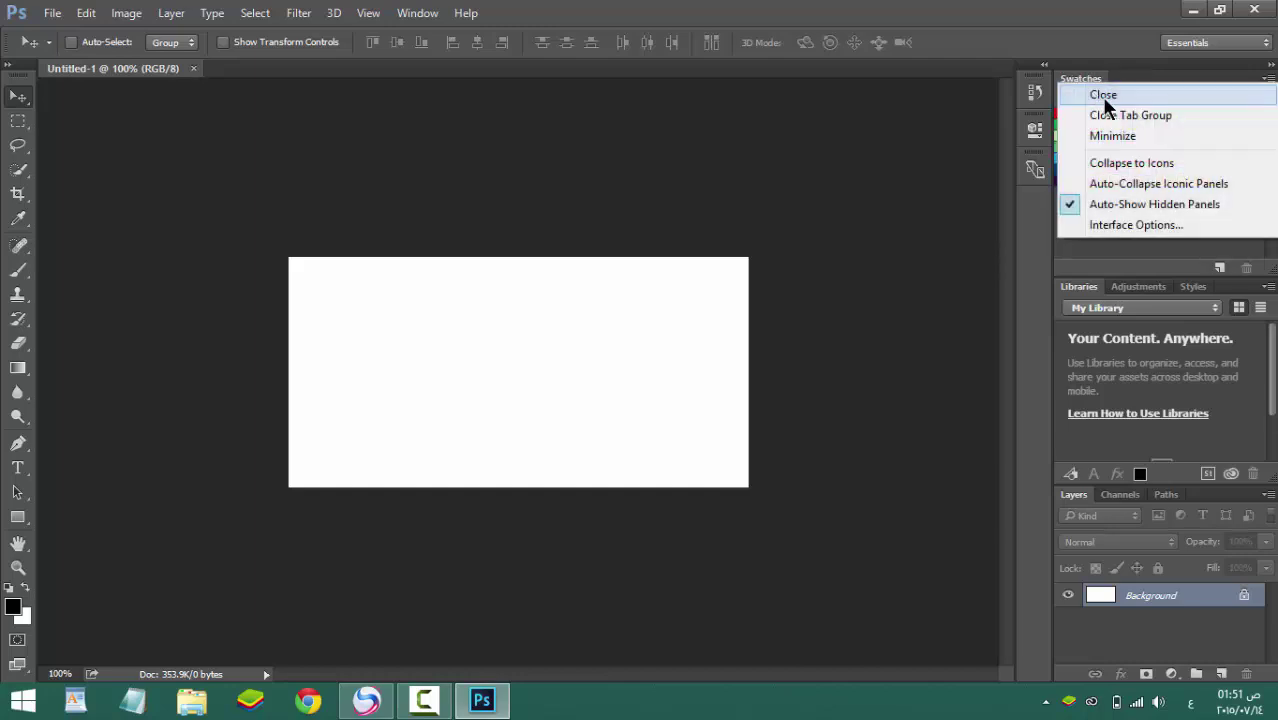
click(1090, 96)
right_click(1083, 88)
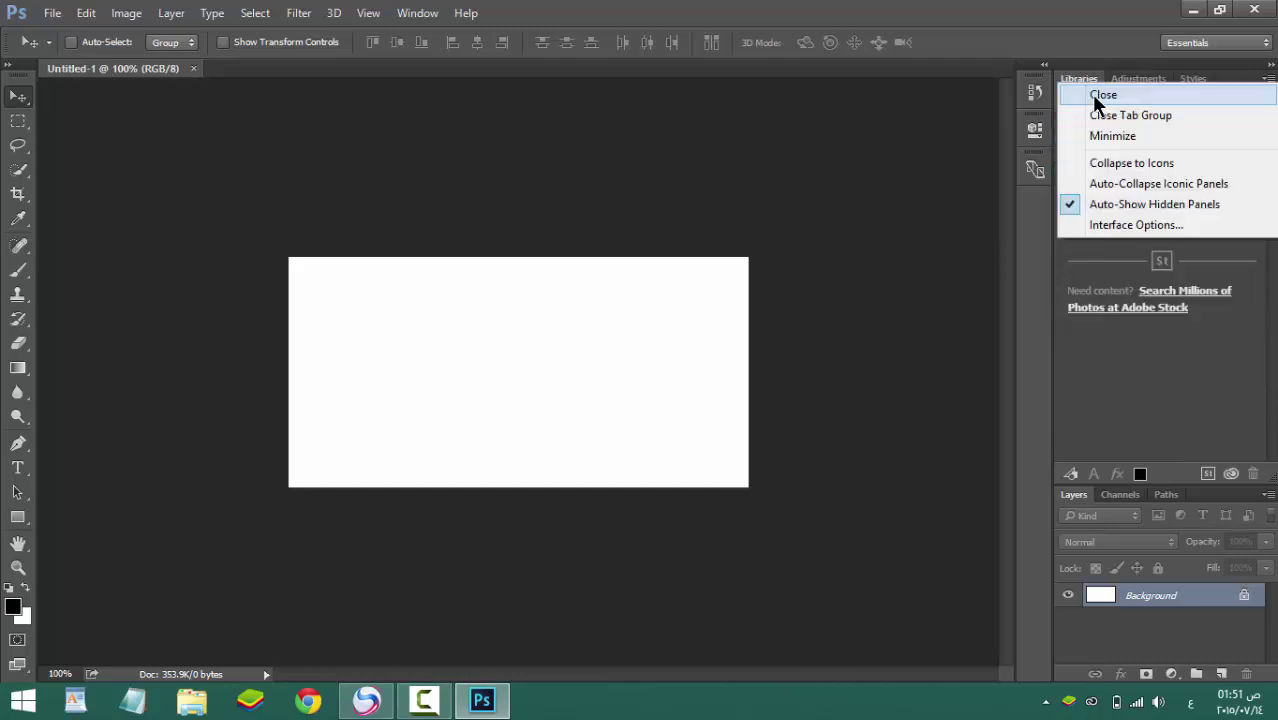
click(1092, 94)
right_click(1082, 82)
click(1097, 90)
right_click(1090, 83)
click(1098, 88)
Step: Close the Layers, Channels and Paths panels so their panel group is removed from the workspace
right_click(1077, 88)
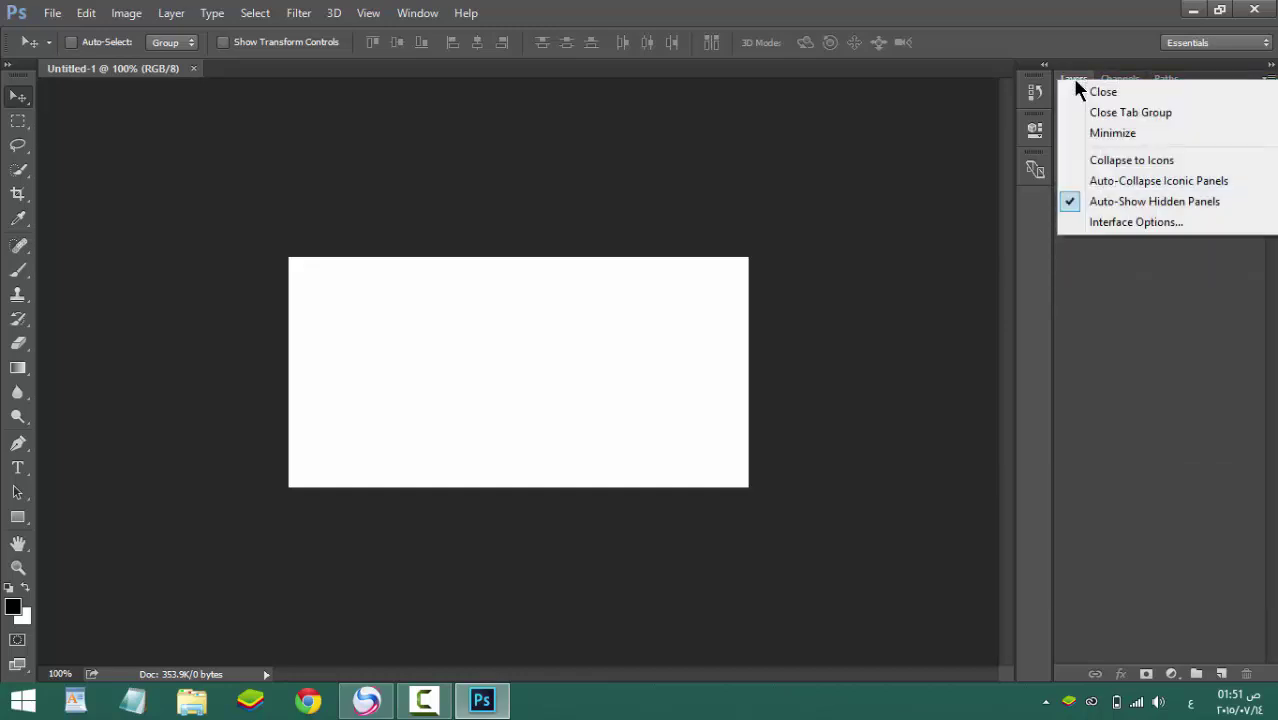
click(1086, 90)
right_click(1084, 82)
click(1096, 88)
right_click(1084, 86)
click(1097, 91)
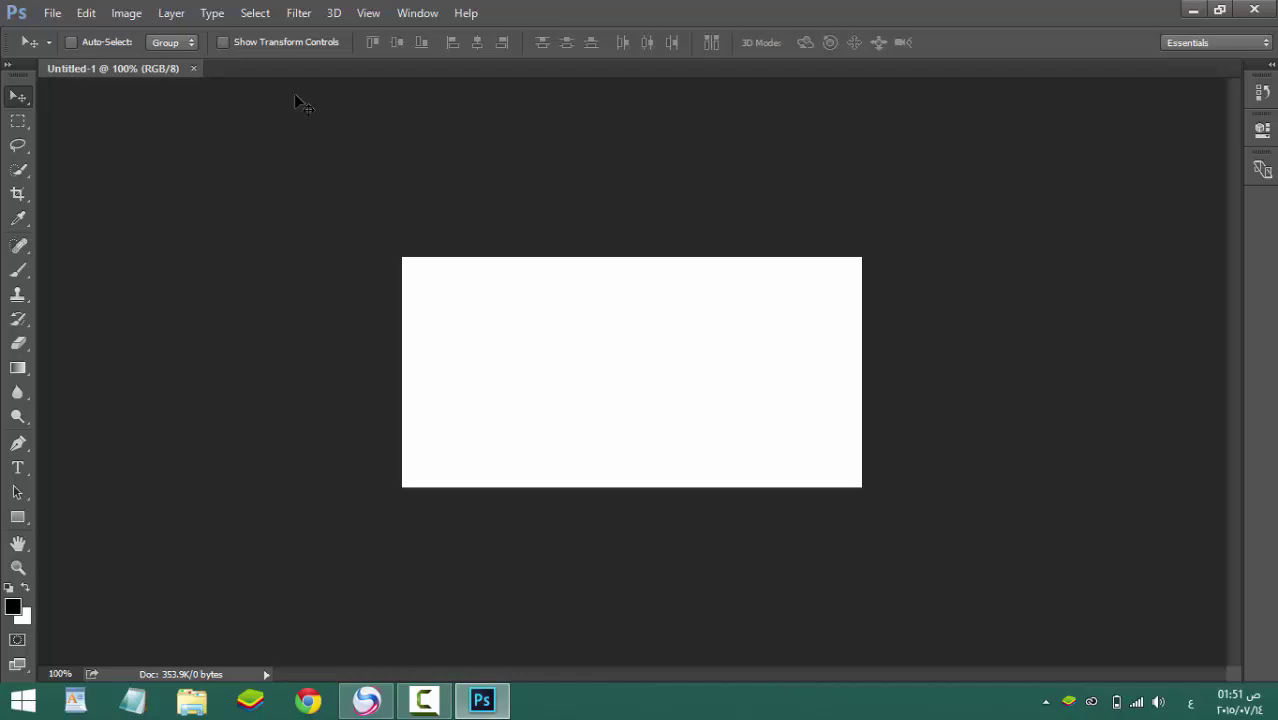
Step: Restore the Layers panel and add the 3D panel to the workspace, collapsed to its icon
click(417, 13)
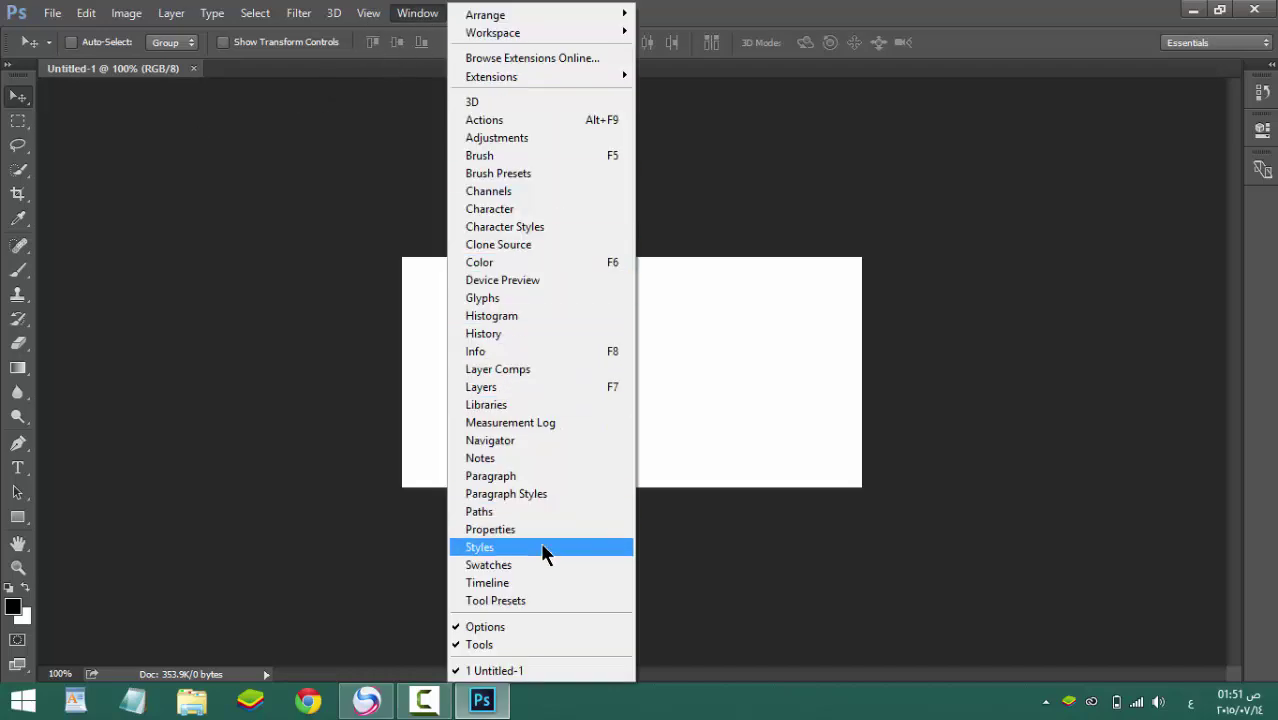
click(530, 389)
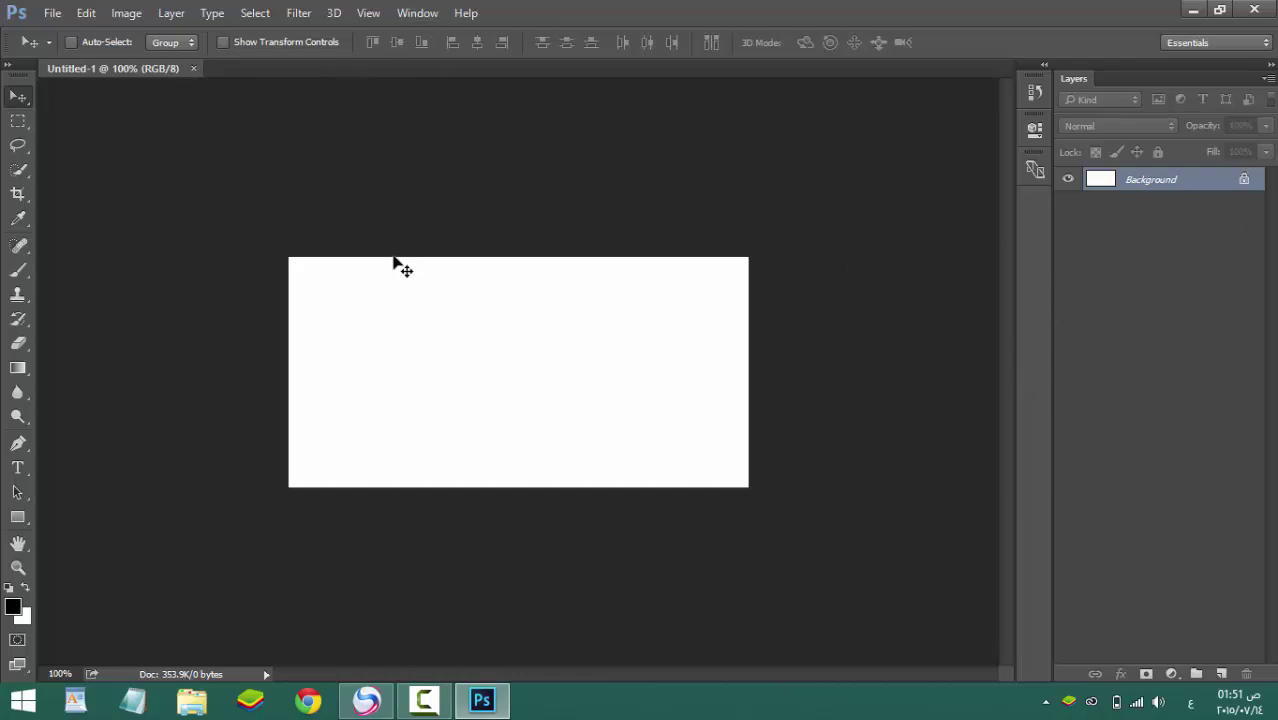
click(410, 13)
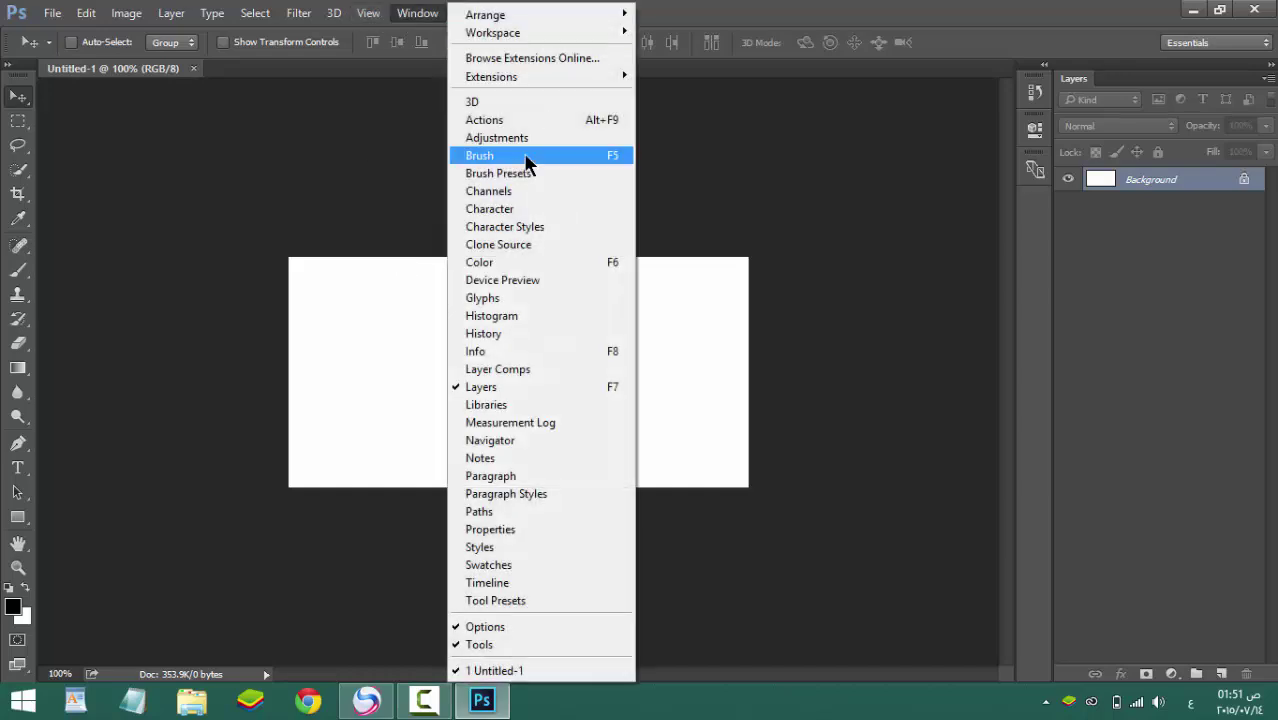
click(498, 103)
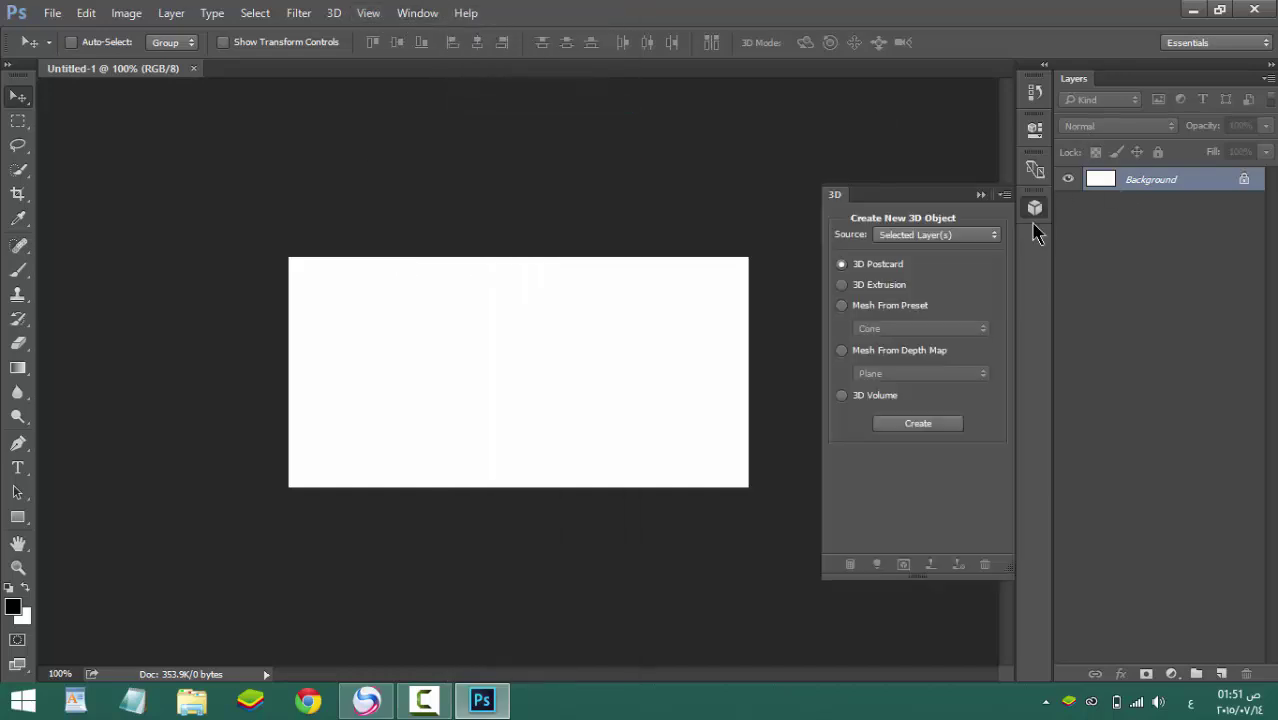
click(981, 194)
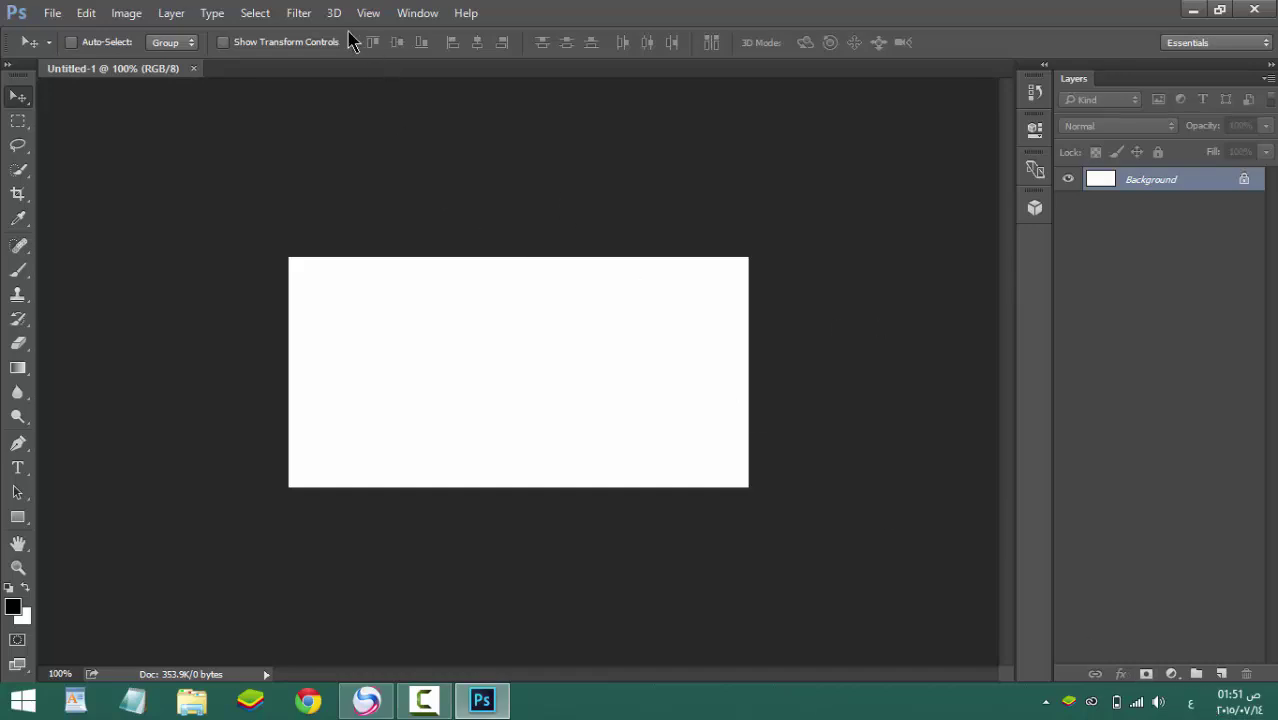
Step: Add the Actions panel collapsed to its icon beside History, and show the Adjustments panel above Layers
click(405, 13)
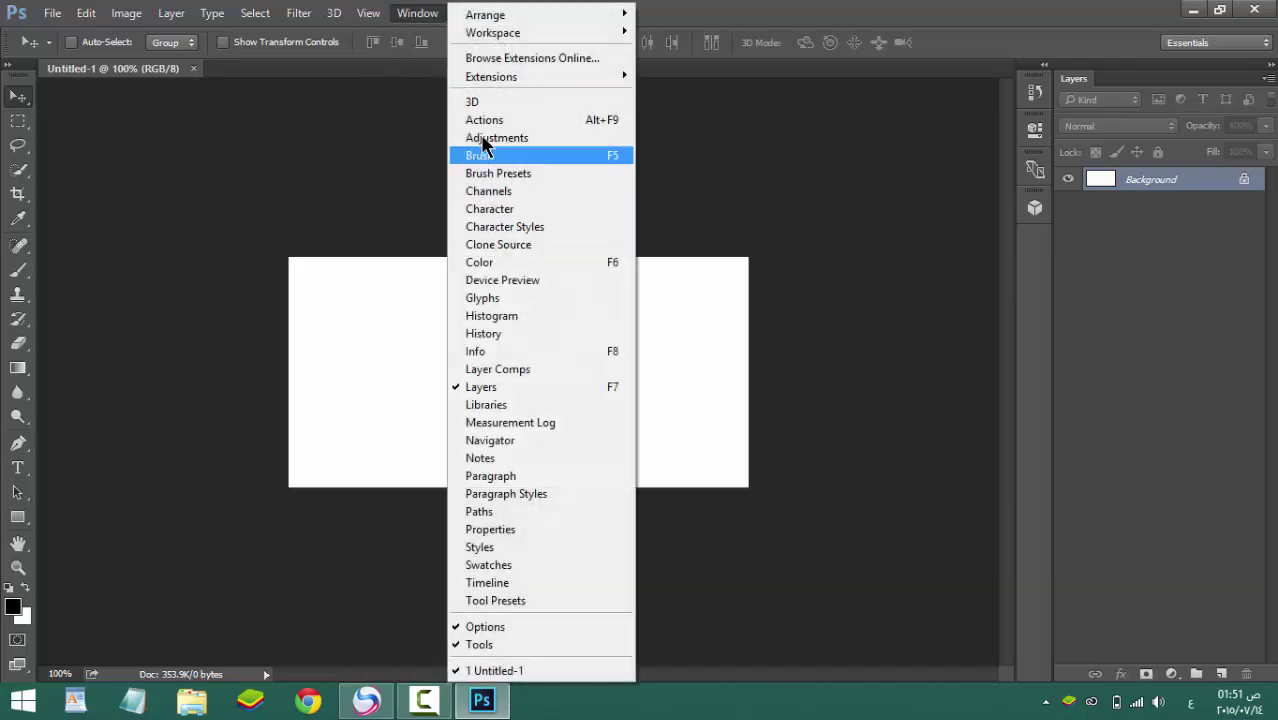
click(487, 121)
drag(905, 80, 866, 92)
click(415, 12)
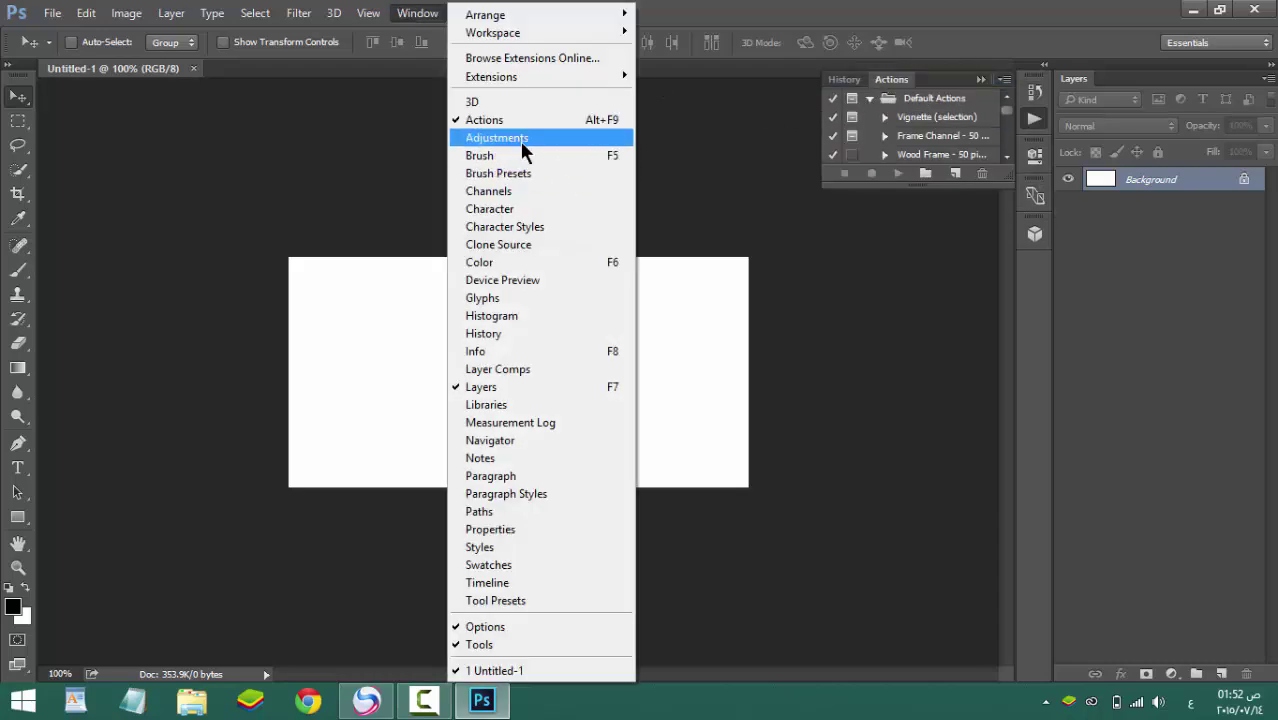
click(522, 138)
click(1005, 76)
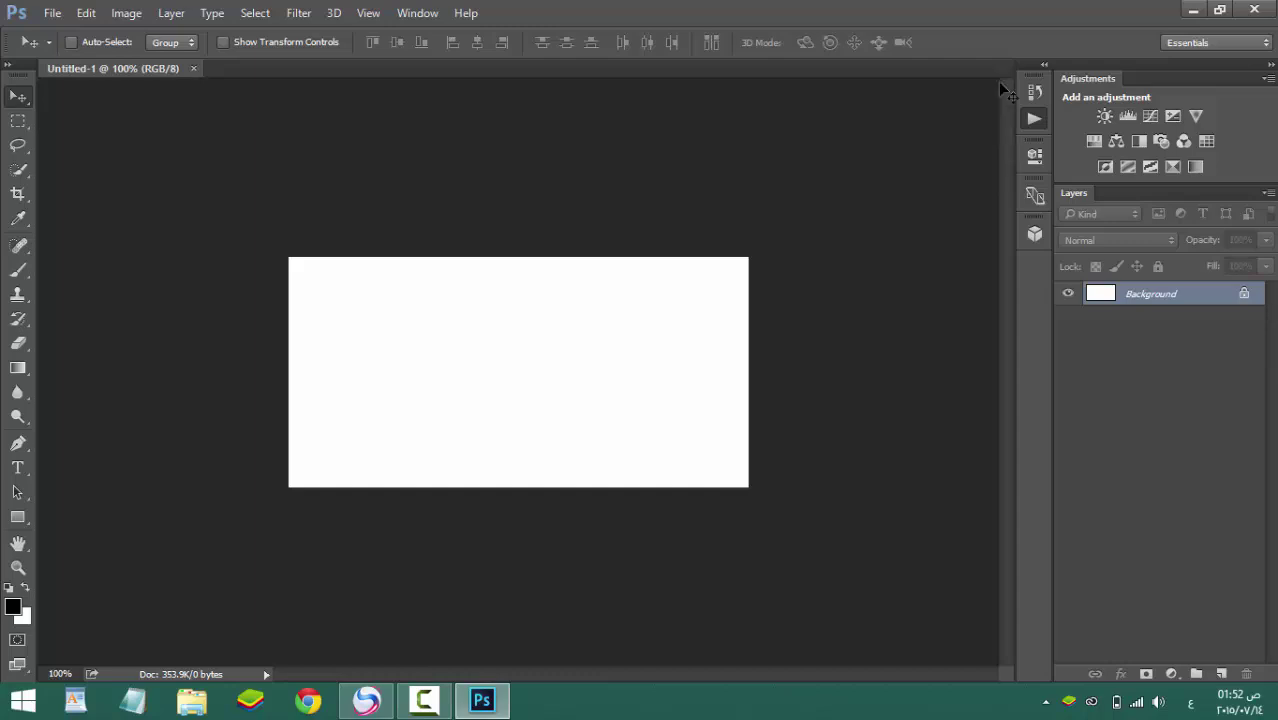
mouse_move(1088, 80)
mouse_down()
mouse_move(1076, 114)
mouse_move(1095, 124)
mouse_move(1087, 94)
mouse_up()
Step: Add the Brush and Brush Presets panel group to the workspace and collapse it to icons
click(405, 15)
click(533, 153)
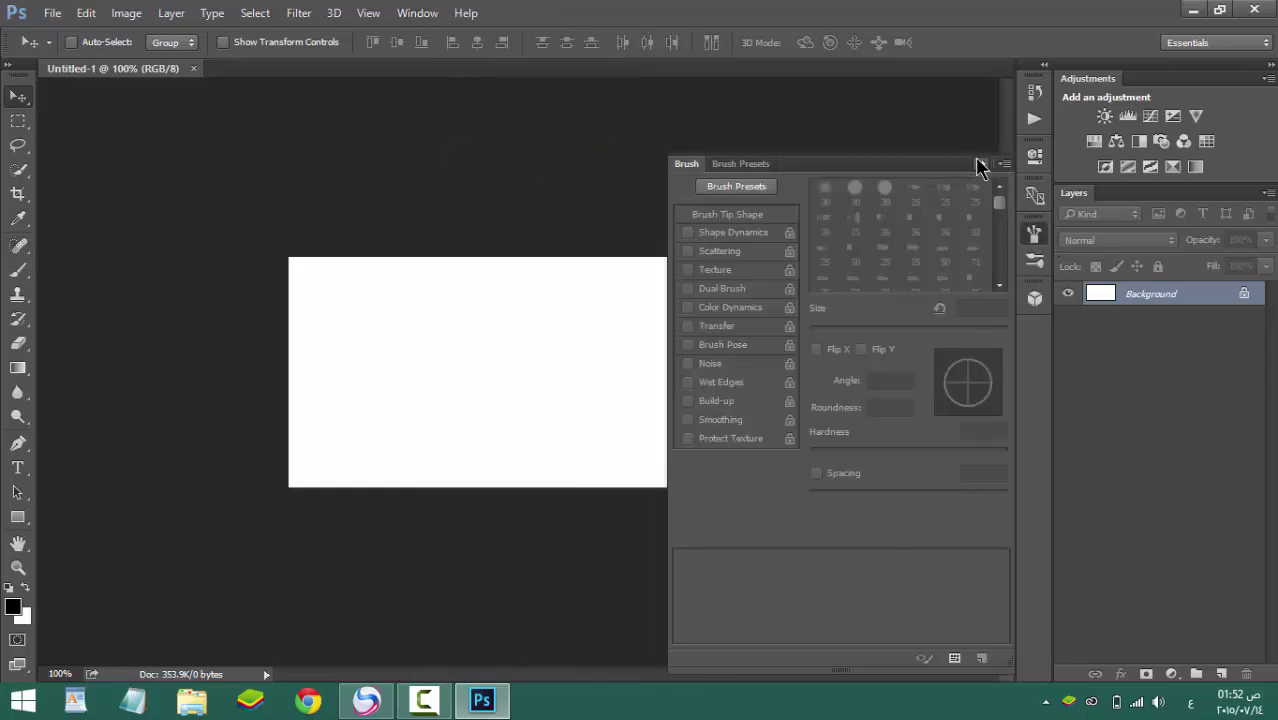
click(979, 165)
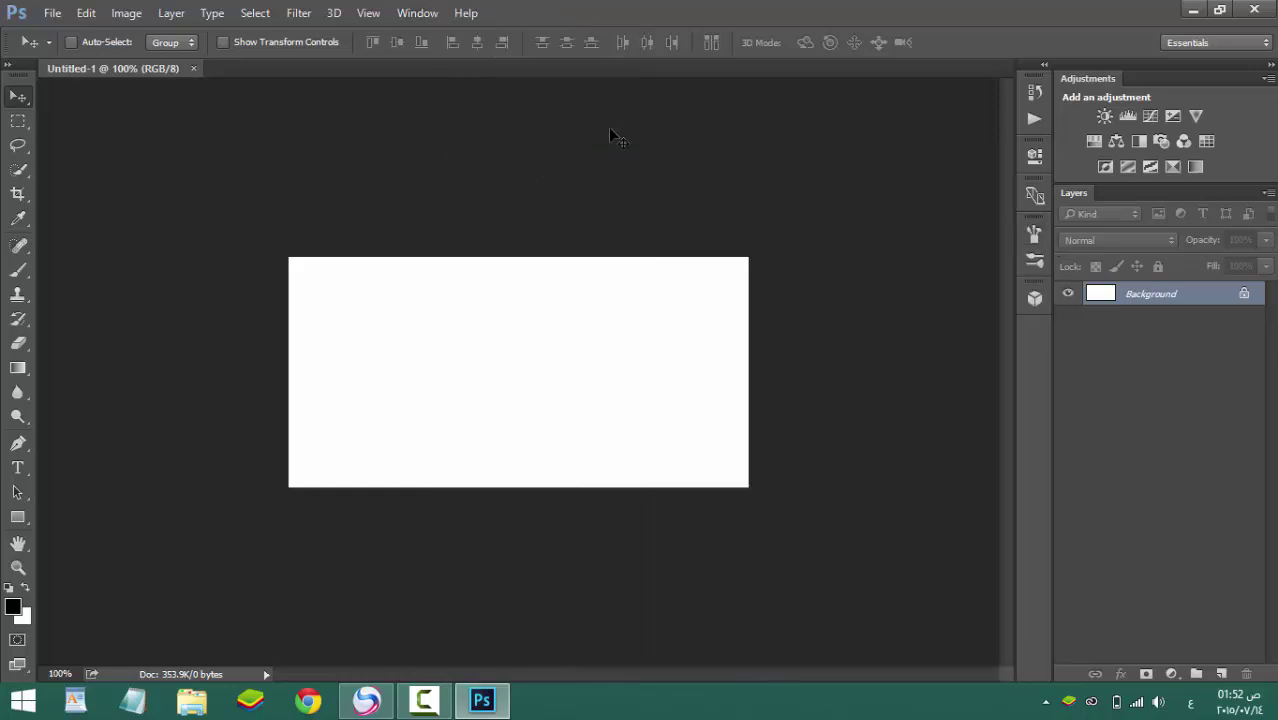
Step: Add the Channels panel beside Layers and return to the Layers panel
click(417, 13)
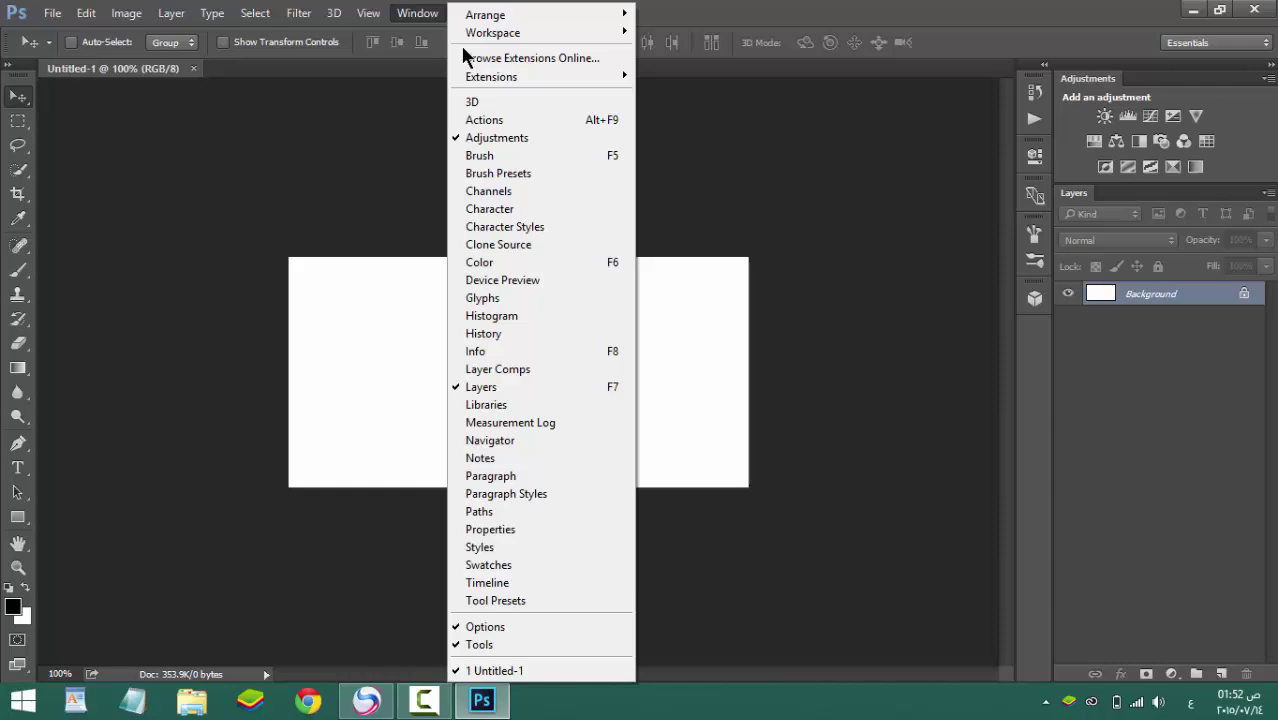
click(545, 191)
click(1074, 194)
click(1115, 194)
click(1076, 194)
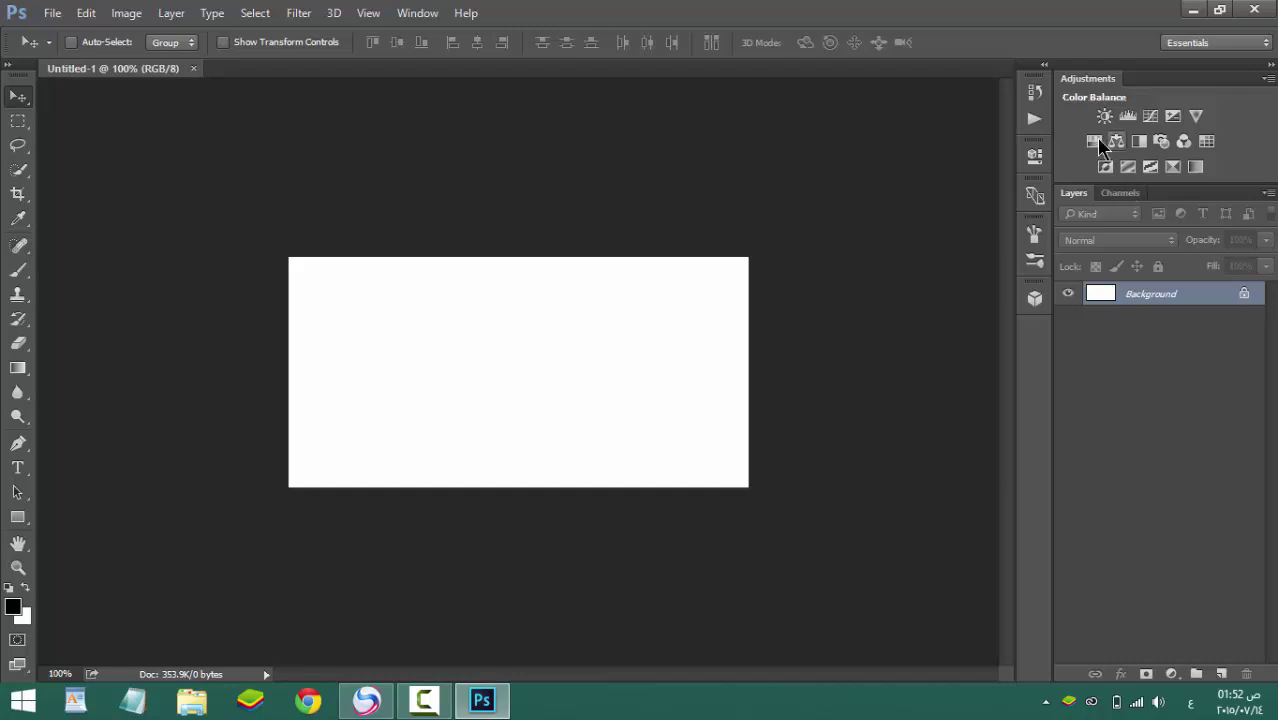
Step: Show the Color panel above Adjustments and close it again
click(412, 13)
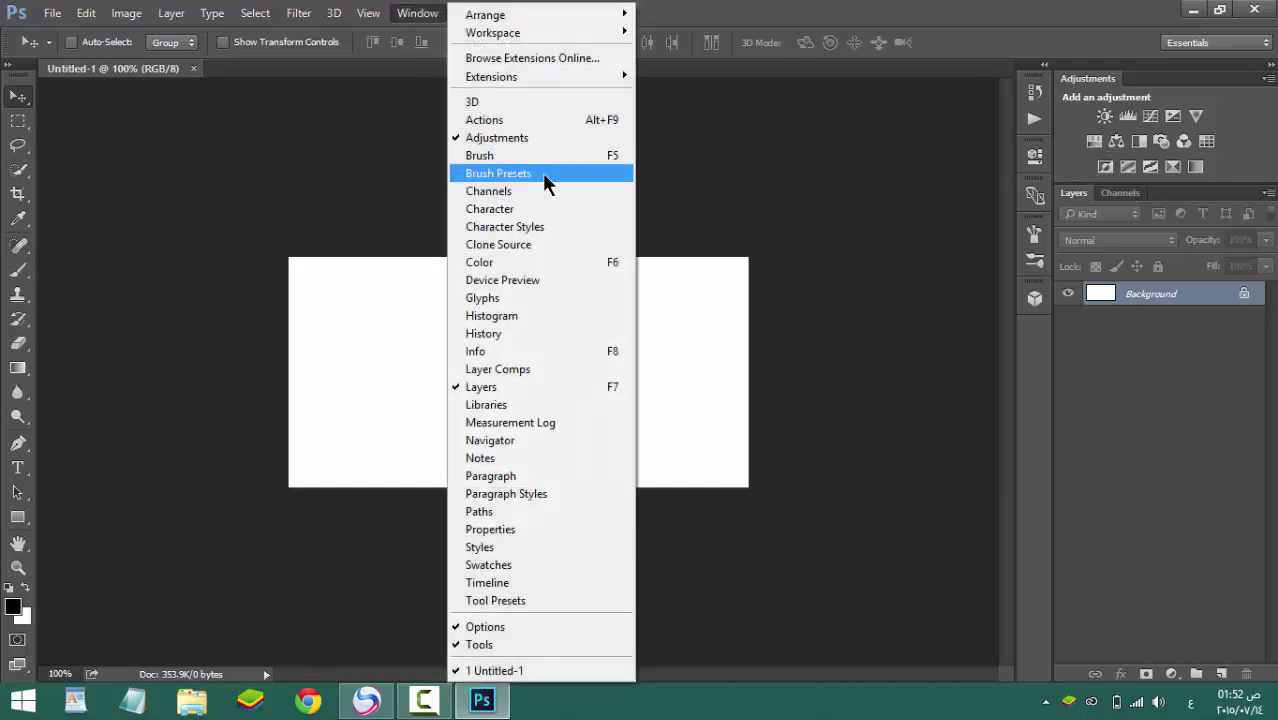
click(553, 264)
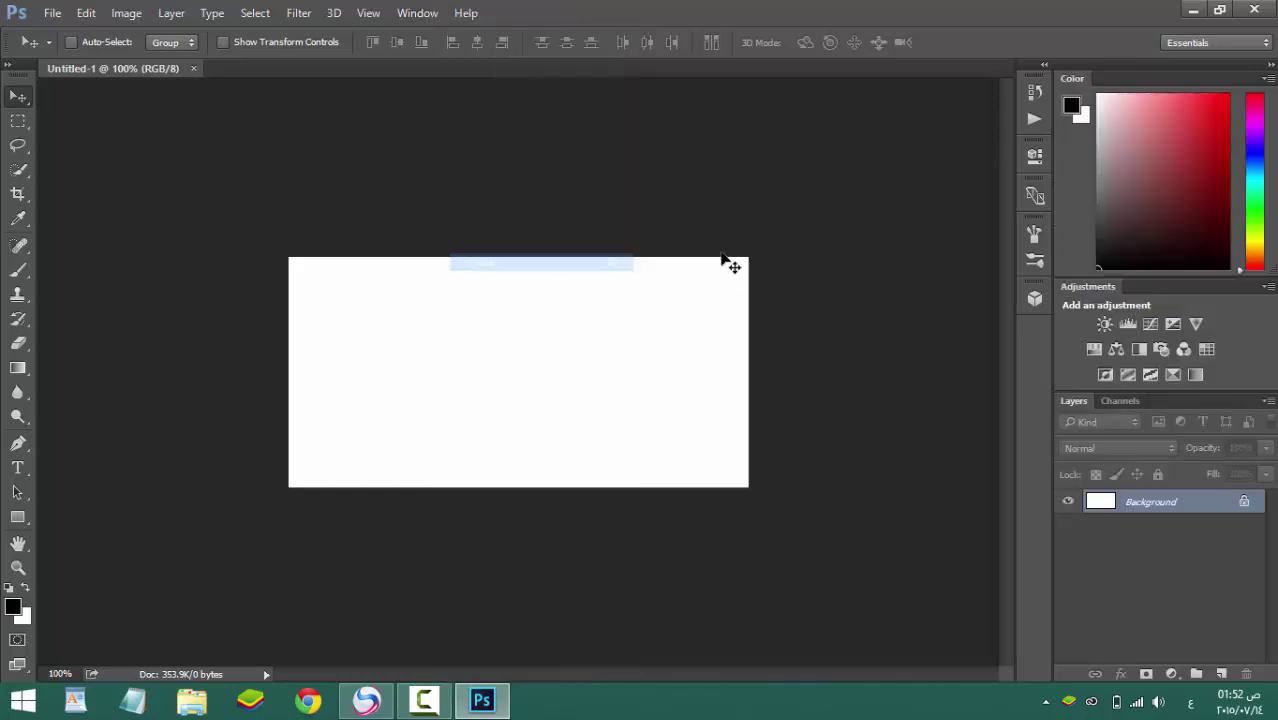
right_click(1073, 78)
click(1076, 88)
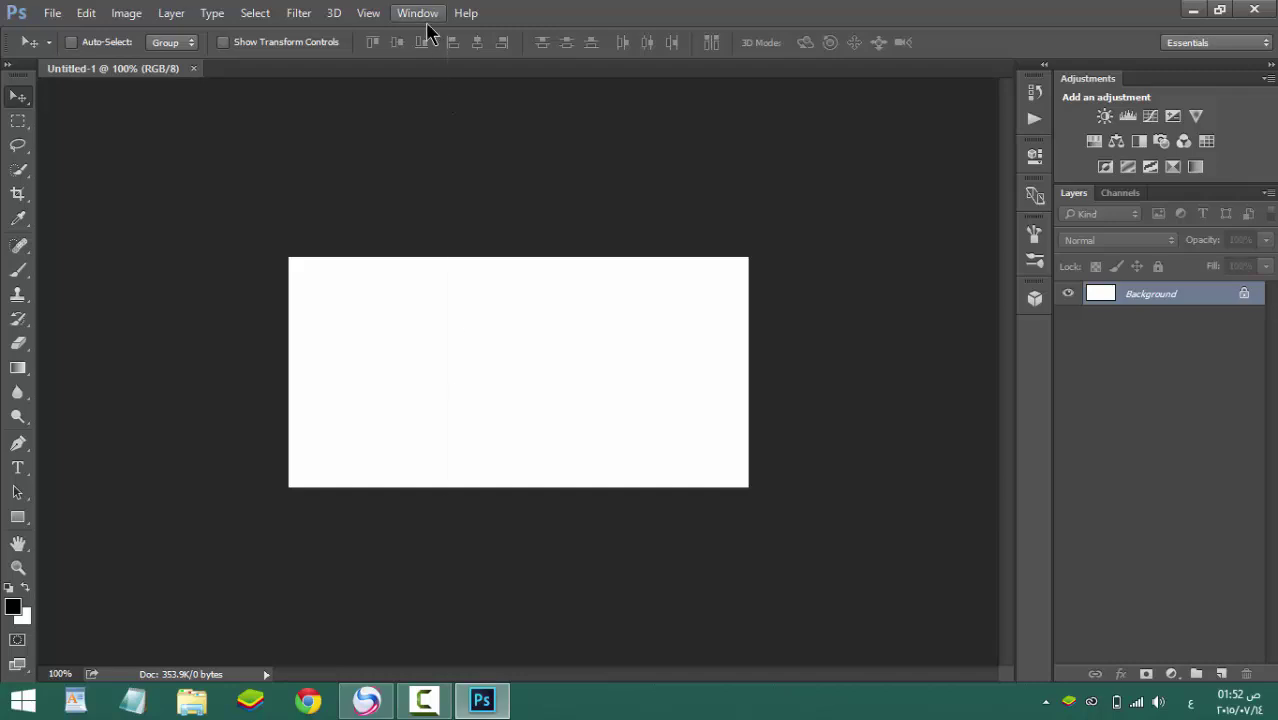
Step: Open the Device Preview panel for viewing and collapse it back to its icon
click(417, 13)
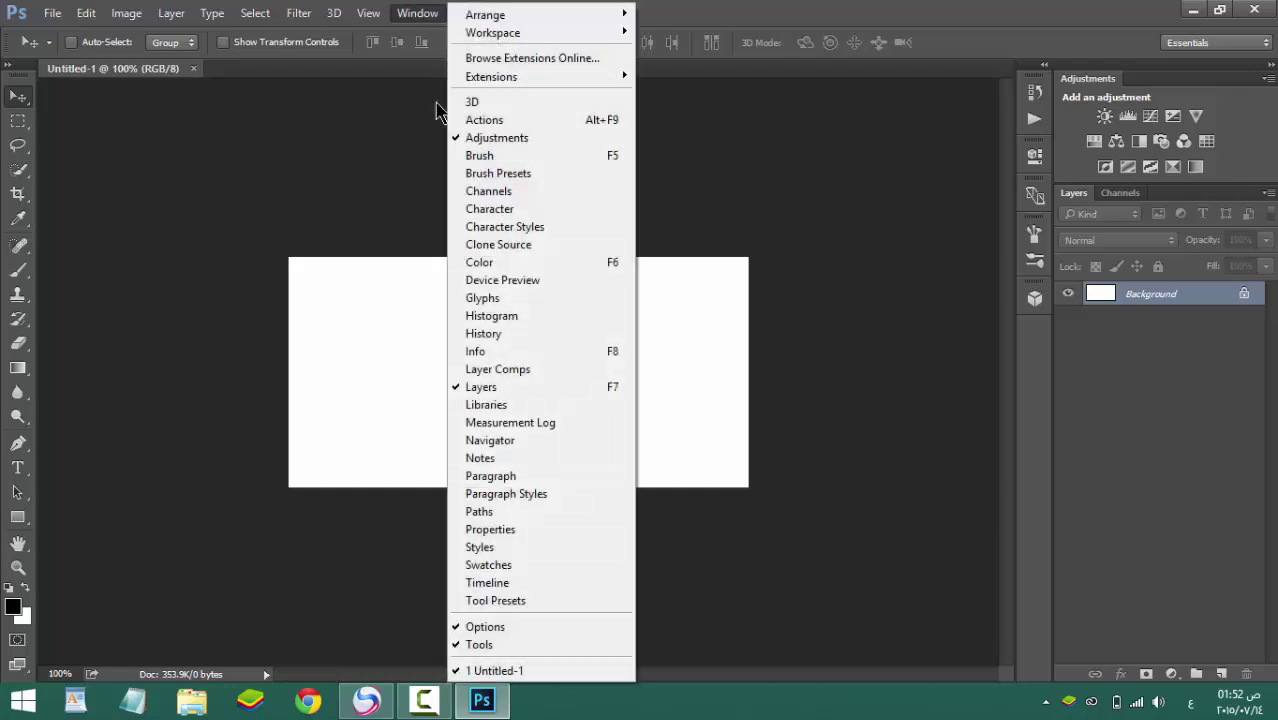
click(530, 280)
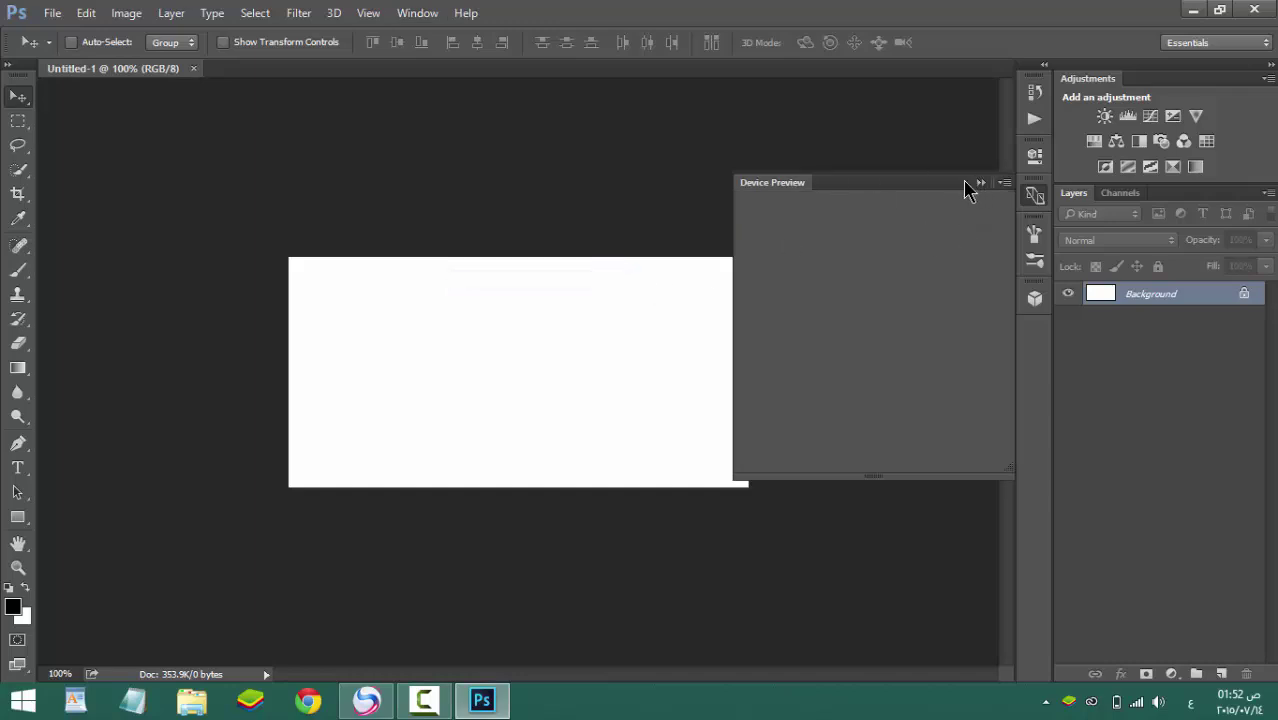
click(979, 183)
Step: Show the Glyphs panel, dock it in the group with Layers and Channels, and return to Layers
click(407, 20)
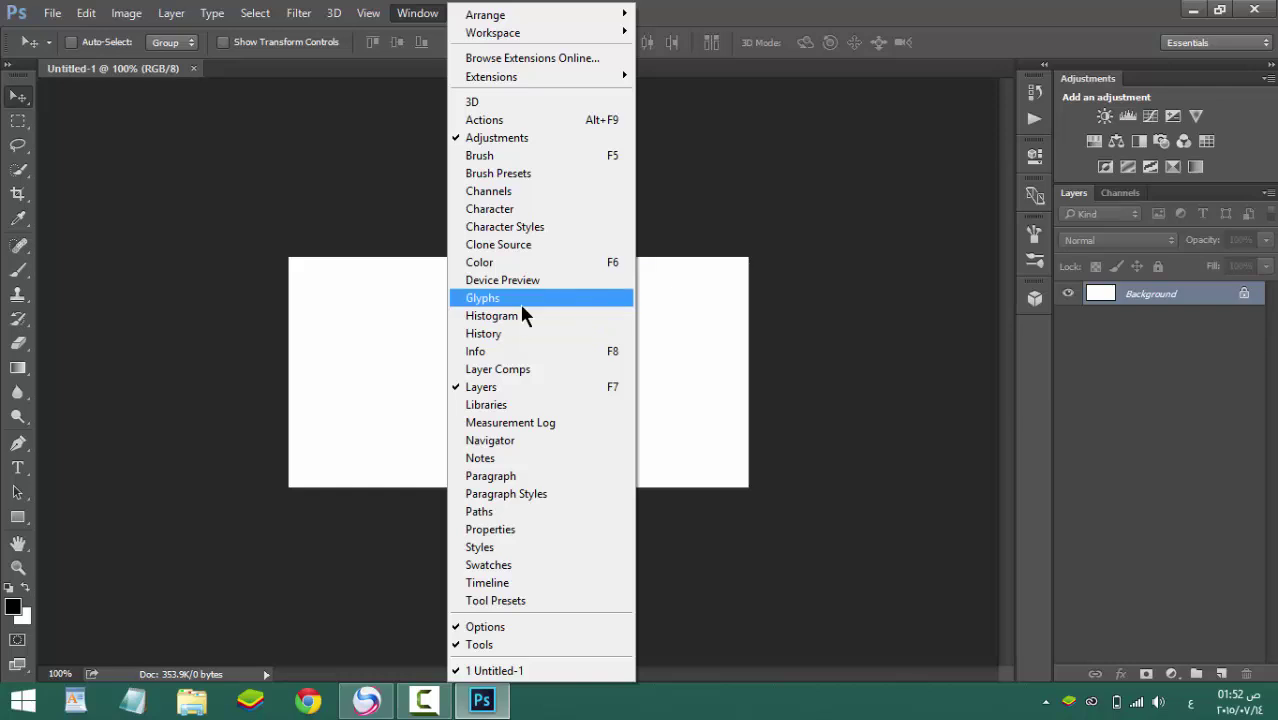
click(552, 301)
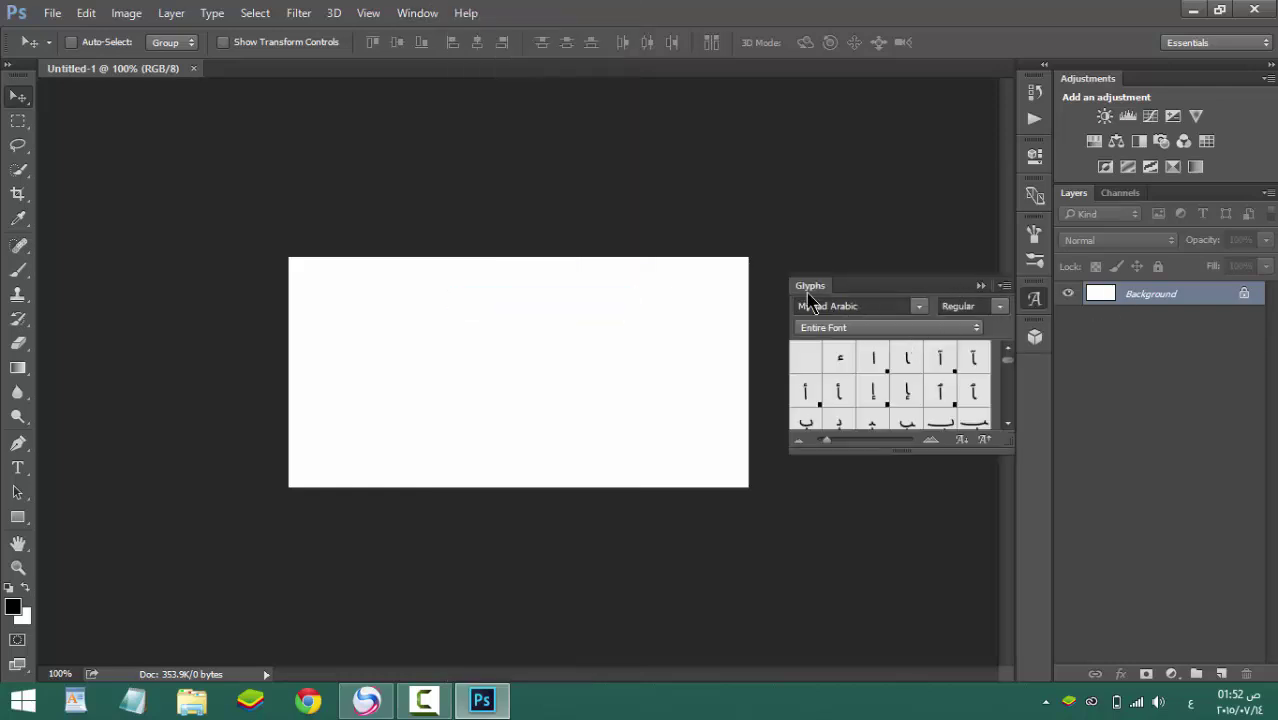
drag(810, 290, 1159, 202)
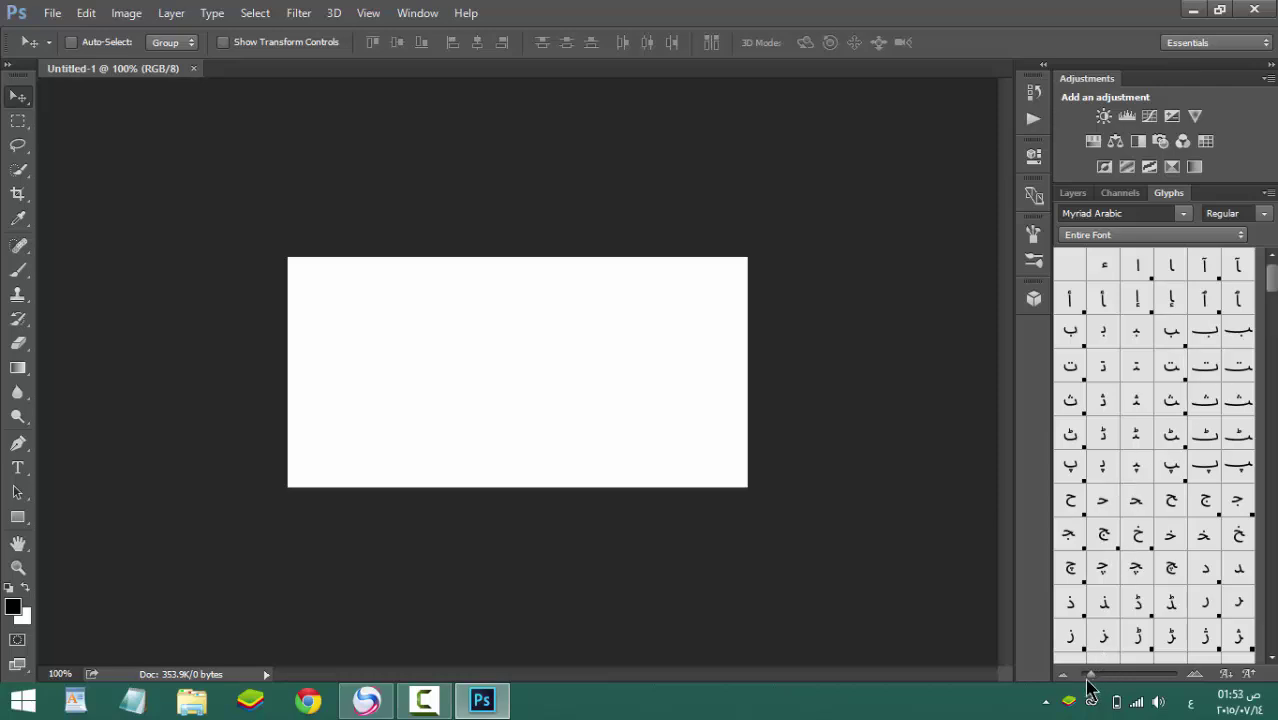
click(1072, 192)
Step: Show the Navigator panel in the workspace
click(415, 14)
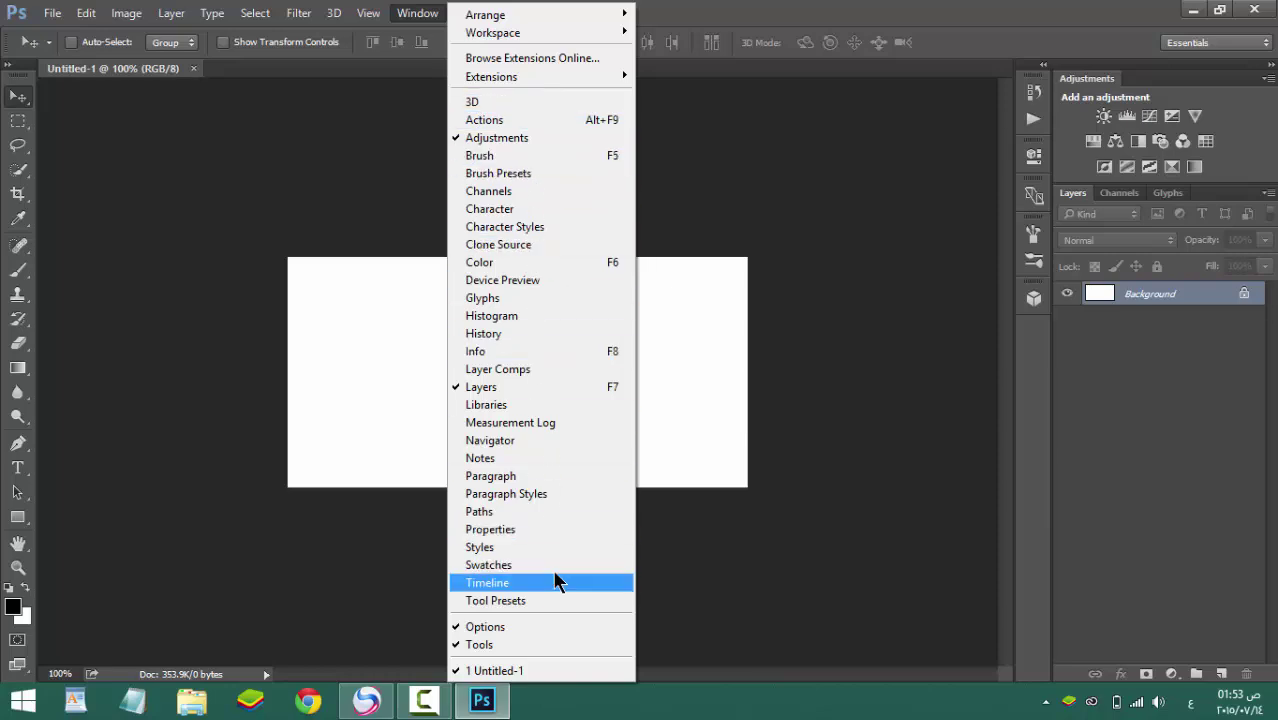
click(1045, 367)
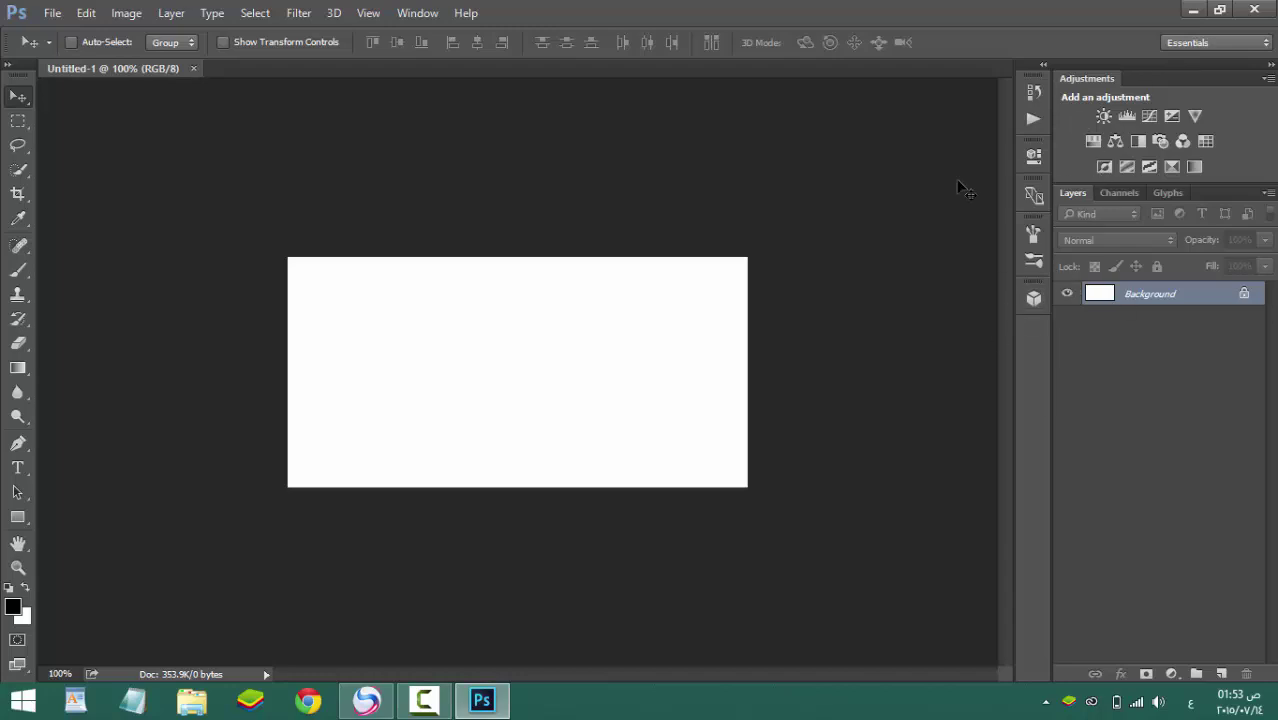
click(420, 13)
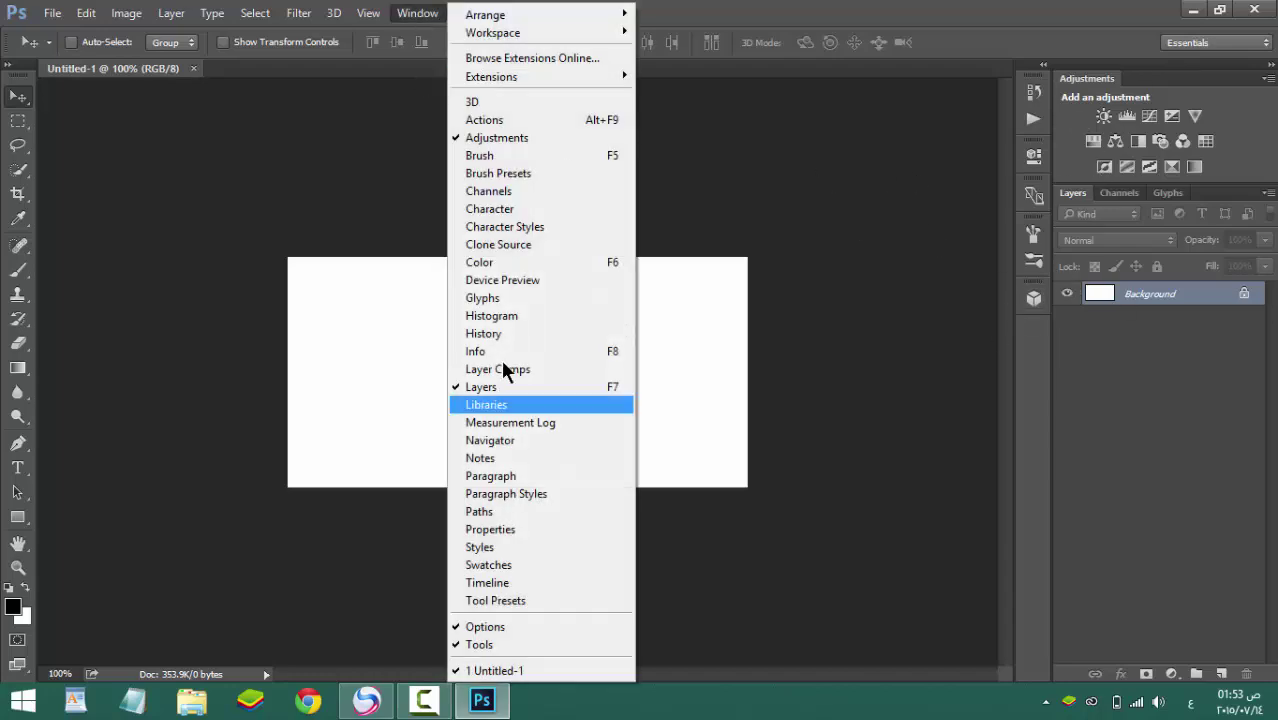
click(517, 441)
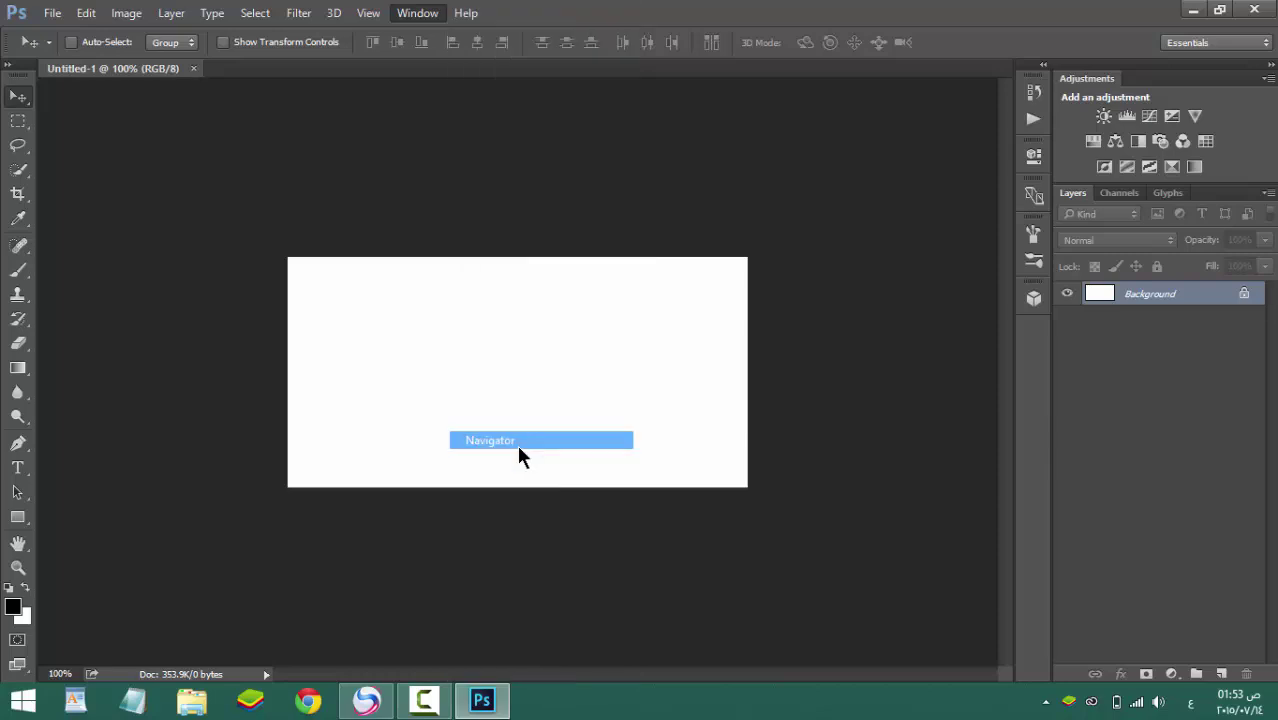
Step: Dock the Navigator panel in the group with Adjustments, with its tab placed first
drag(866, 147, 1093, 91)
drag(1188, 86, 1058, 86)
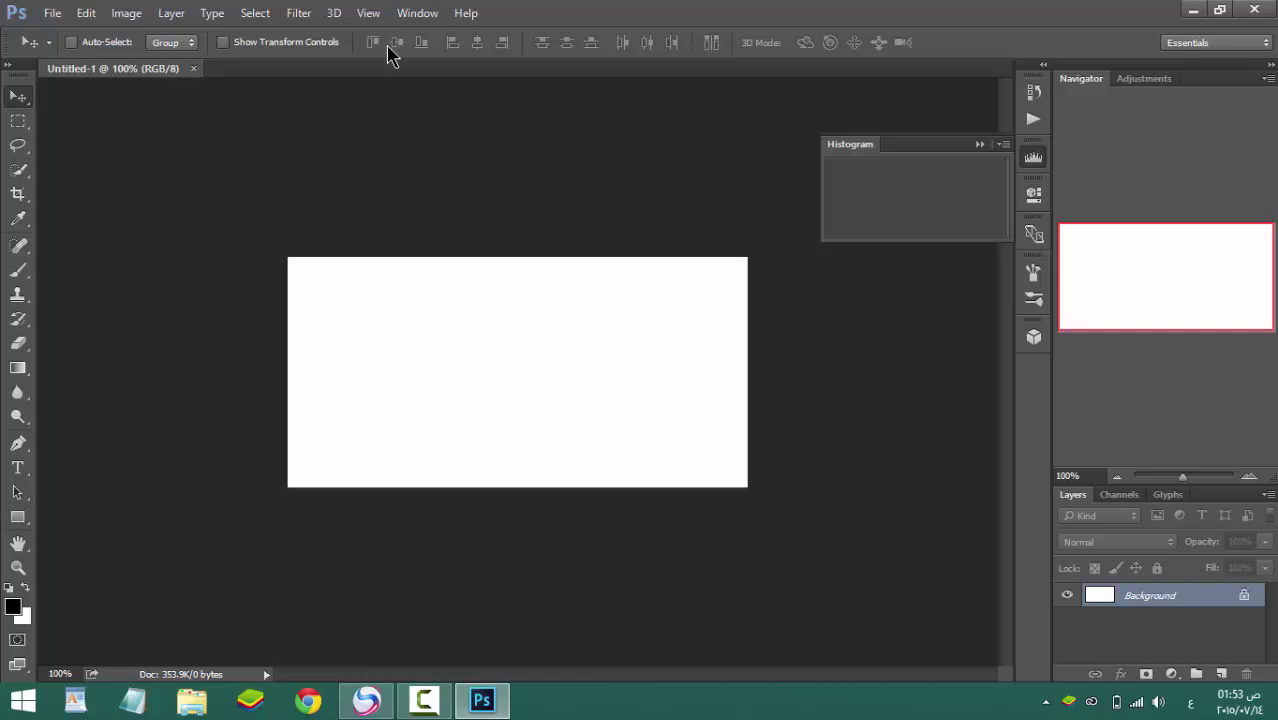
Step: Show the History panel and dock it between the Navigator and Layers panels
click(410, 14)
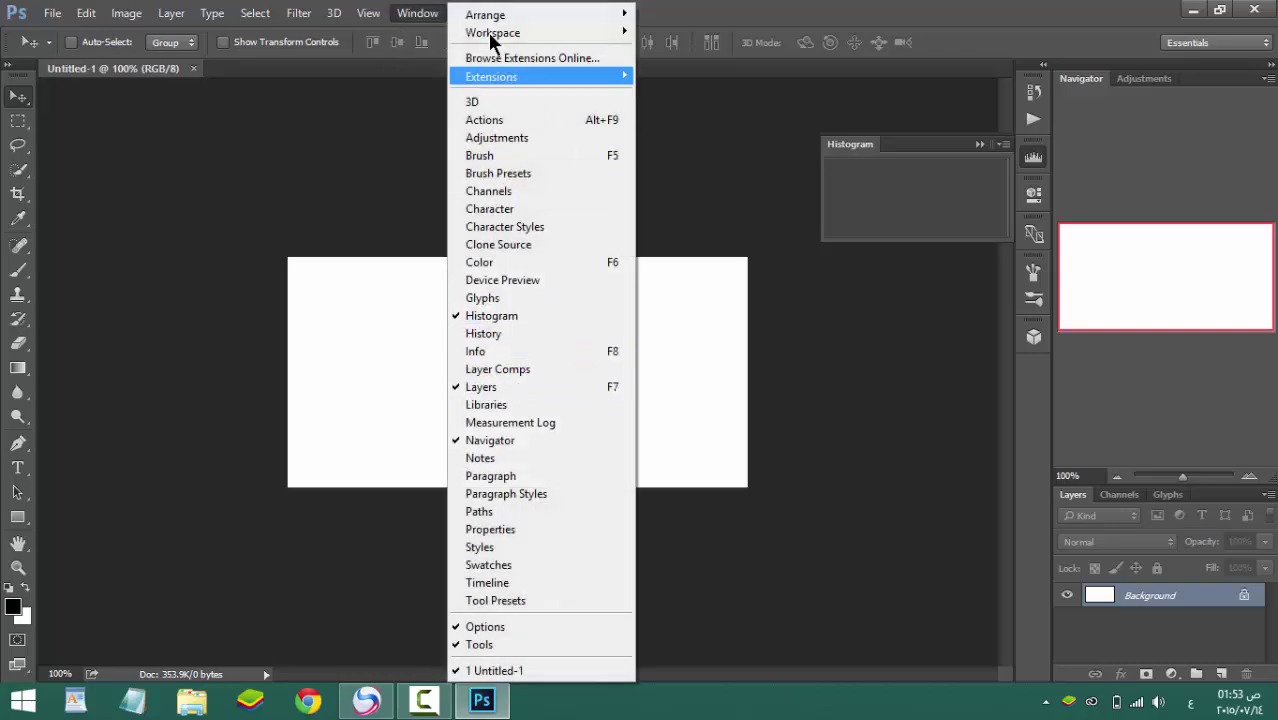
click(510, 334)
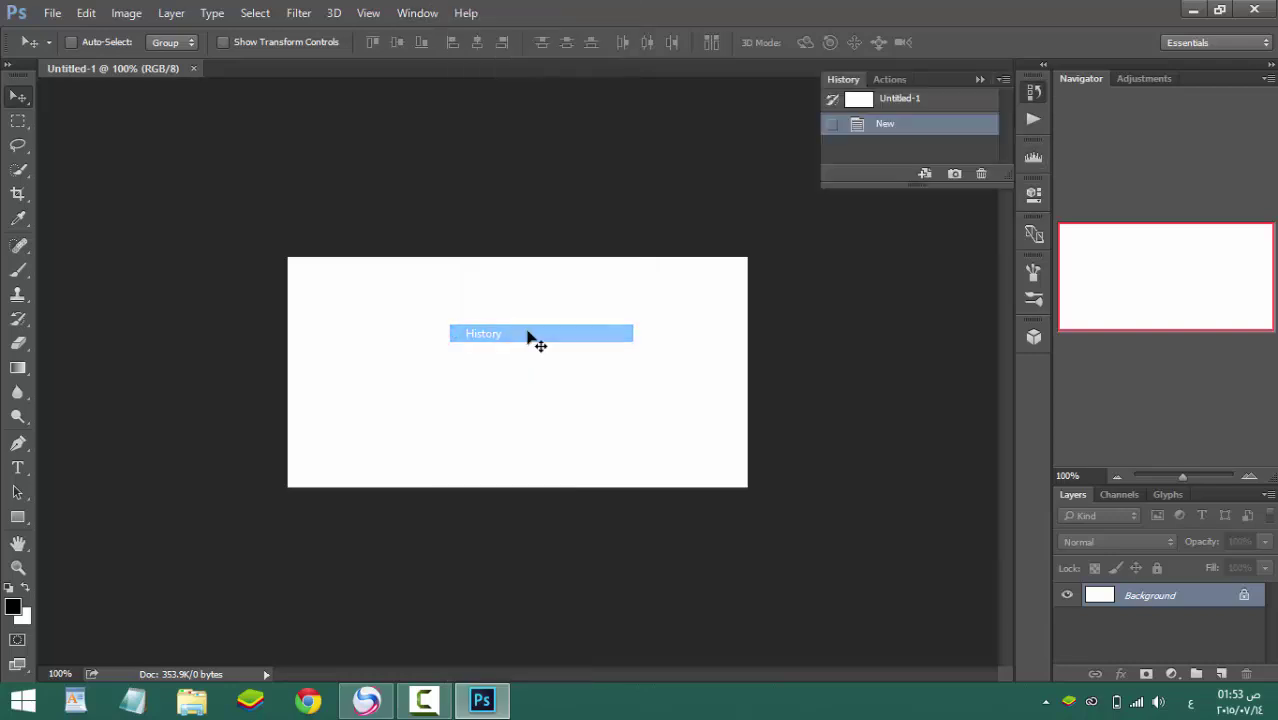
drag(841, 82, 1097, 481)
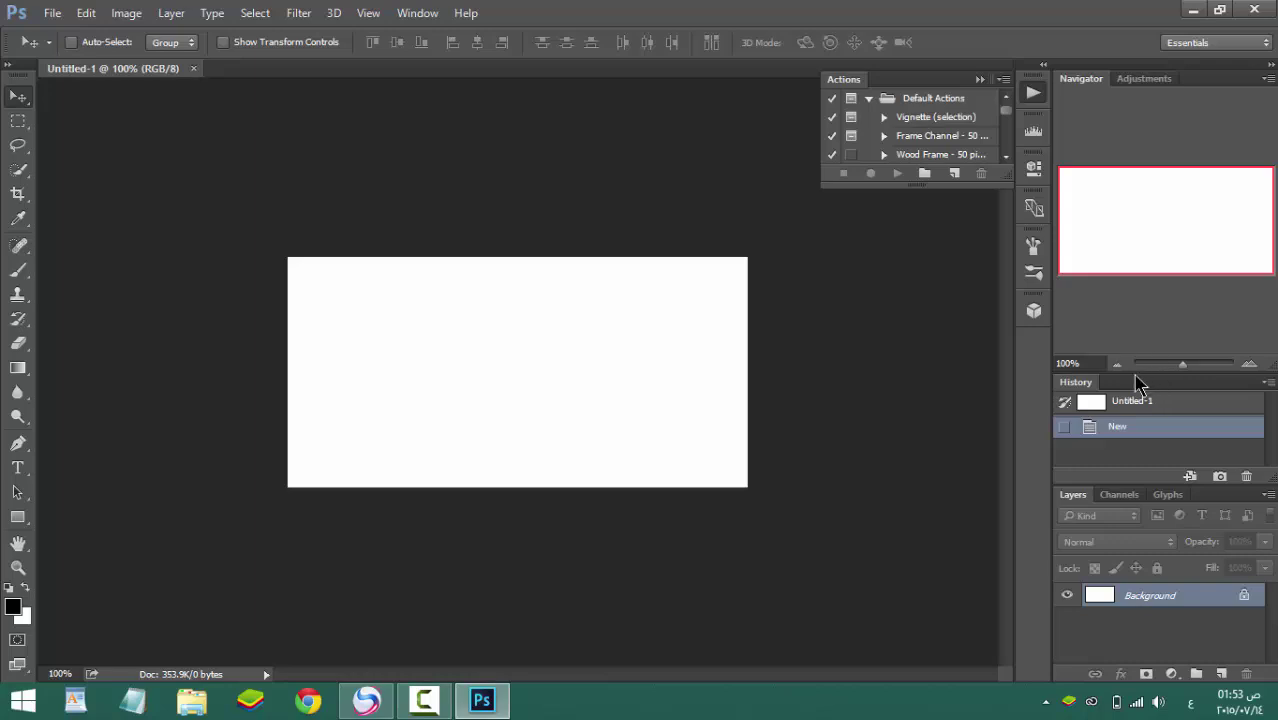
Step: Shrink the Navigator and History panels to give Layers more height, and collapse the Actions panel to its icon
drag(1119, 318, 1082, 140)
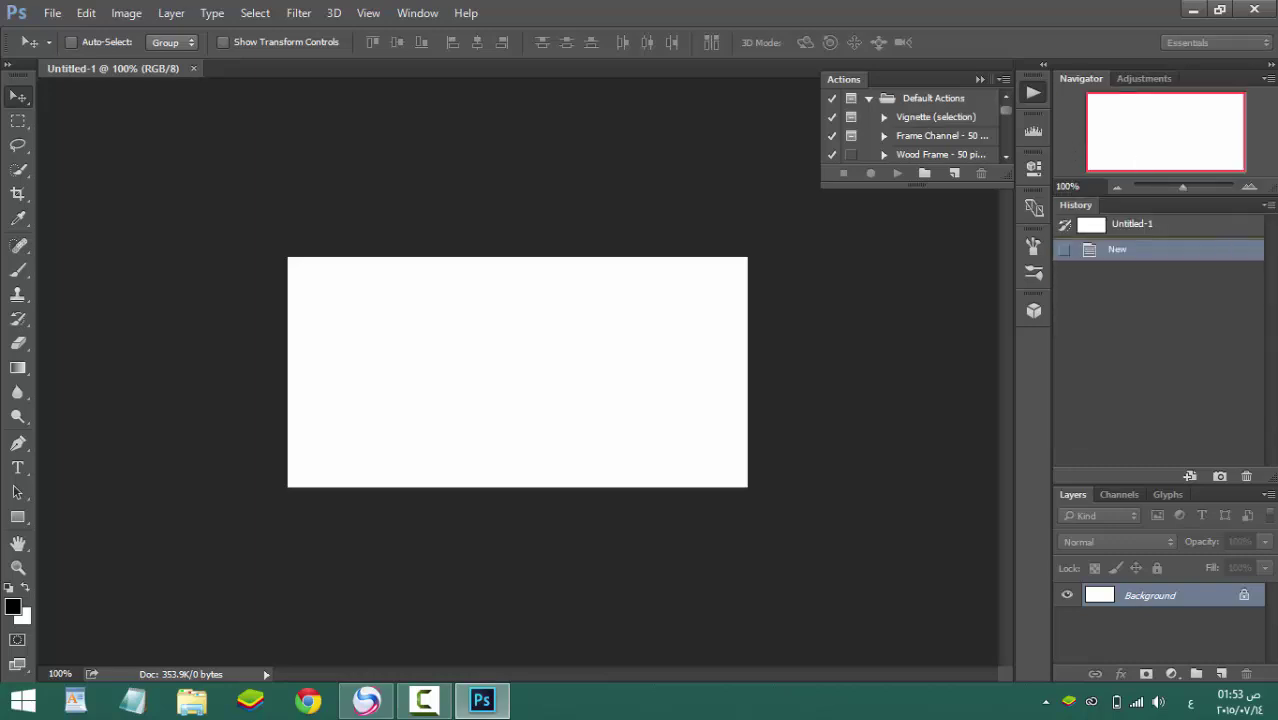
drag(1230, 486, 1230, 252)
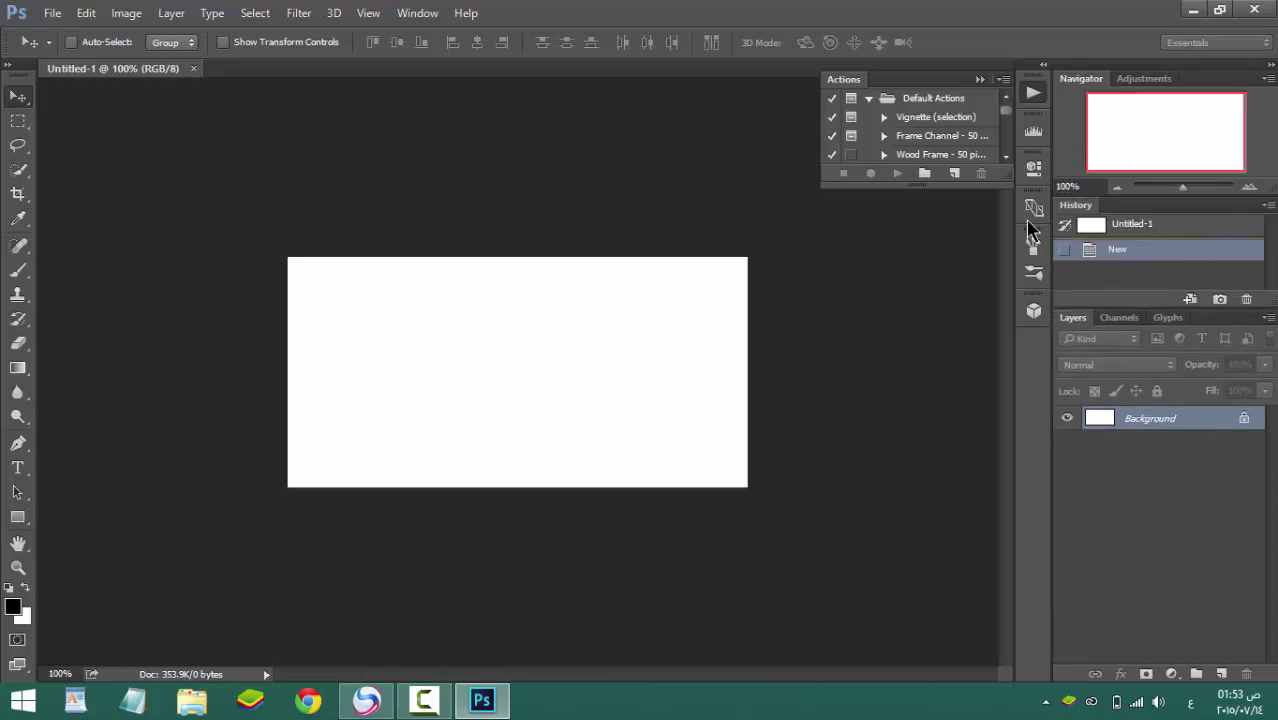
click(979, 80)
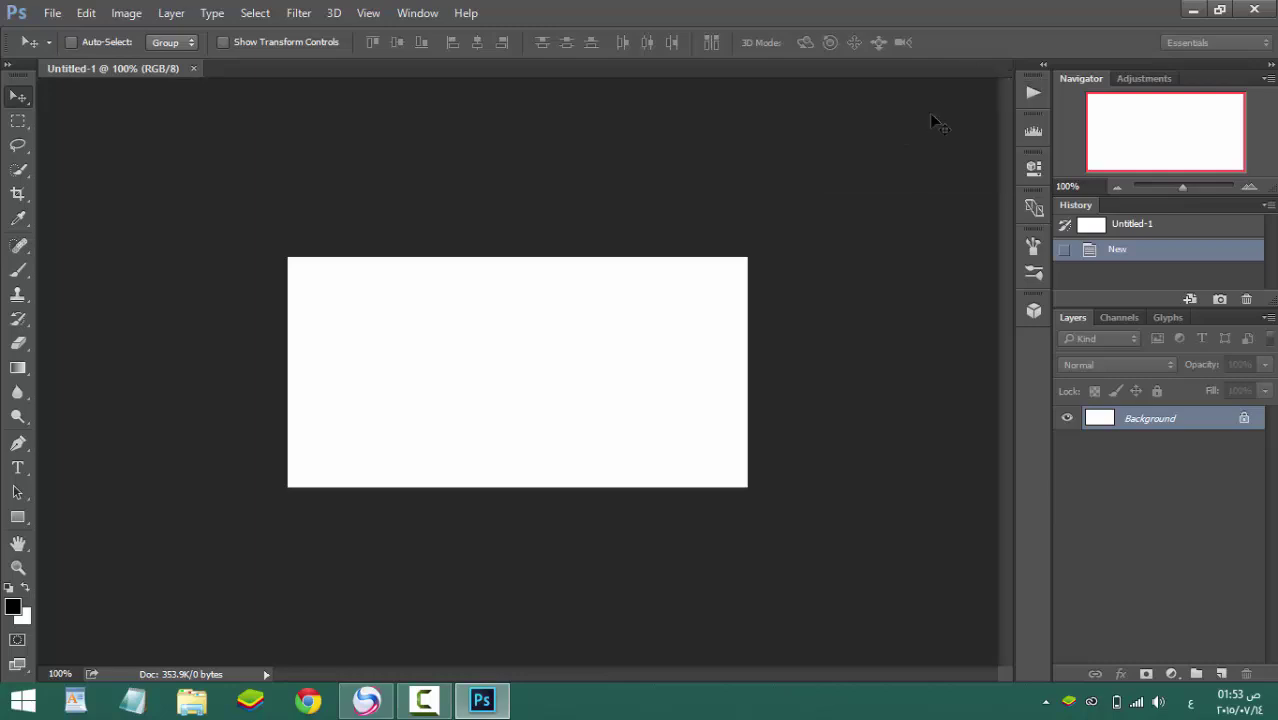
Step: Draw an open path of seven anchor points on the blank canvas with the Pen tool
click(18, 443)
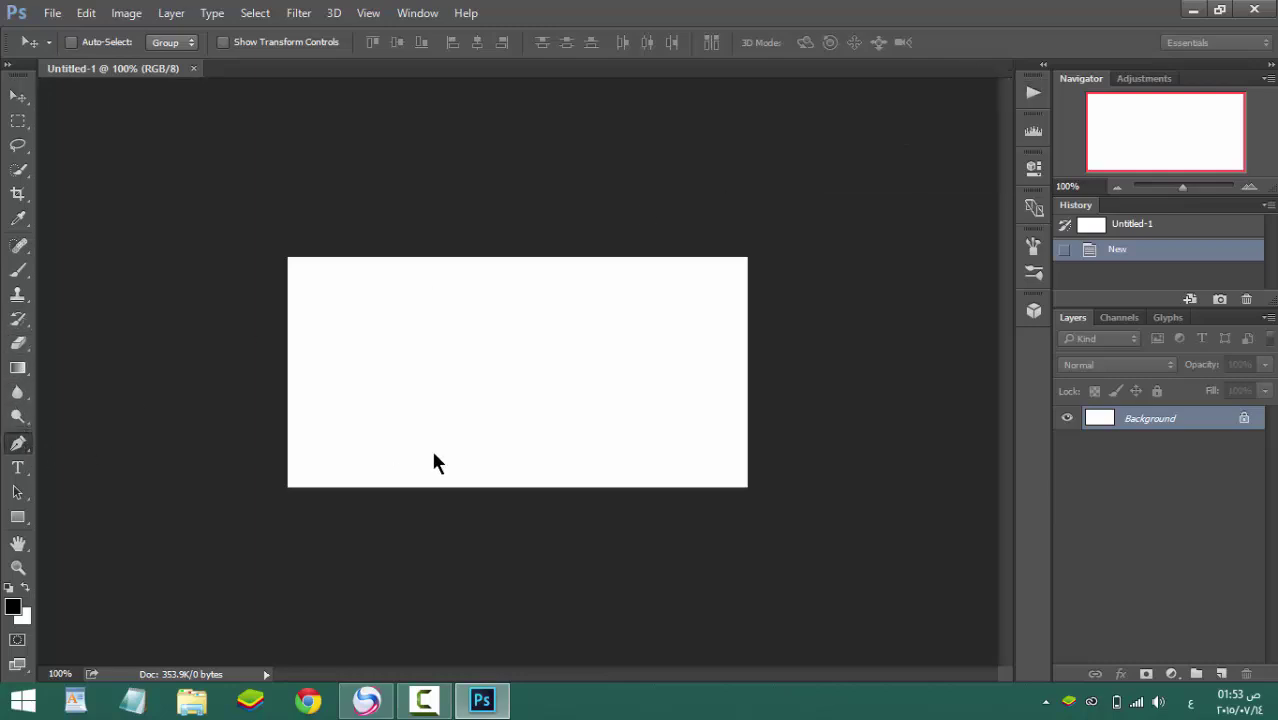
click(347, 423)
click(403, 328)
click(607, 399)
click(538, 397)
click(505, 442)
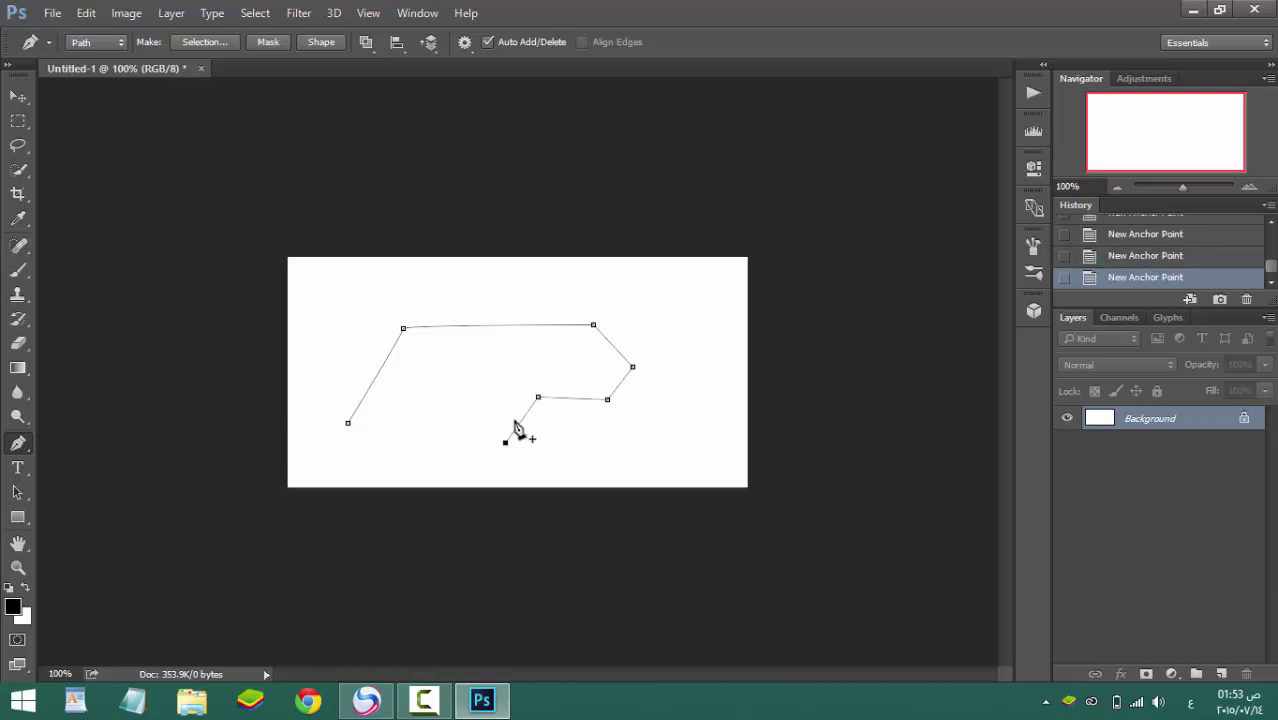
Step: Undo the last anchor point of the path and step backward to remove one more
key(ctrl+z)
key(ctrl+z)
key(ctrl+z)
key(ctrl+z)
key(ctrl+z)
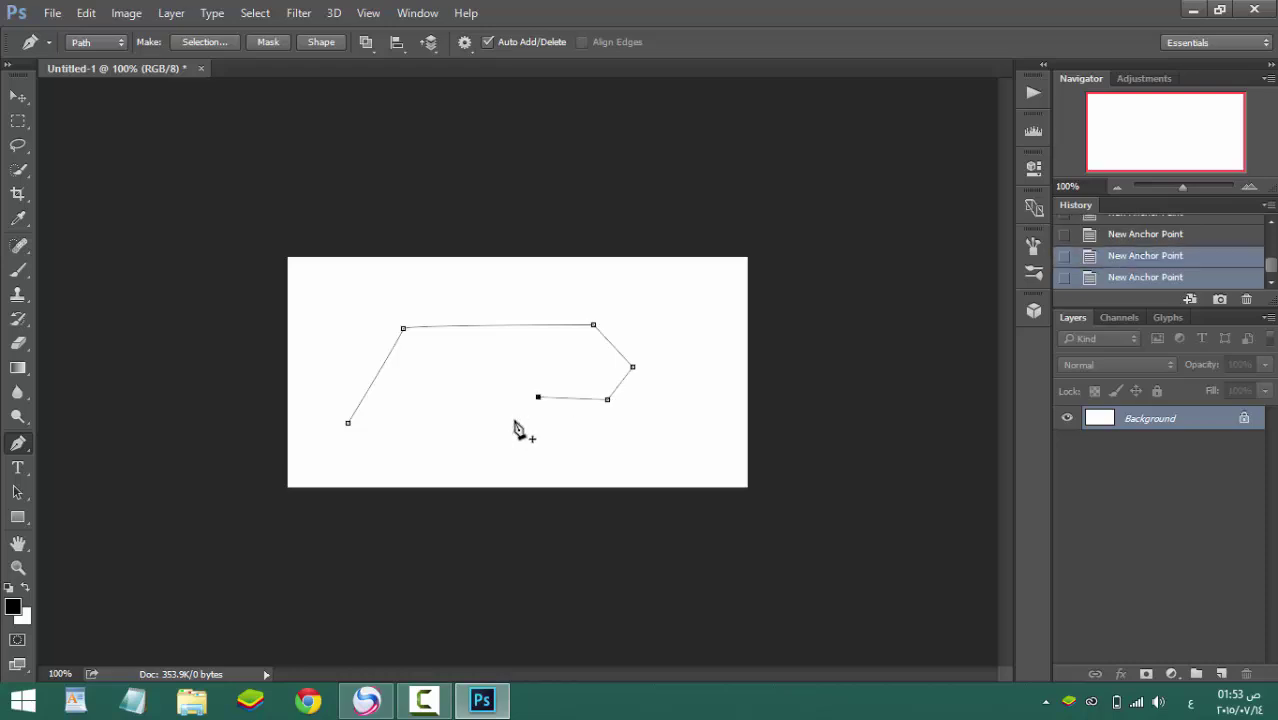
key(ctrl+z)
key(ctrl+z)
key(ctrl+z)
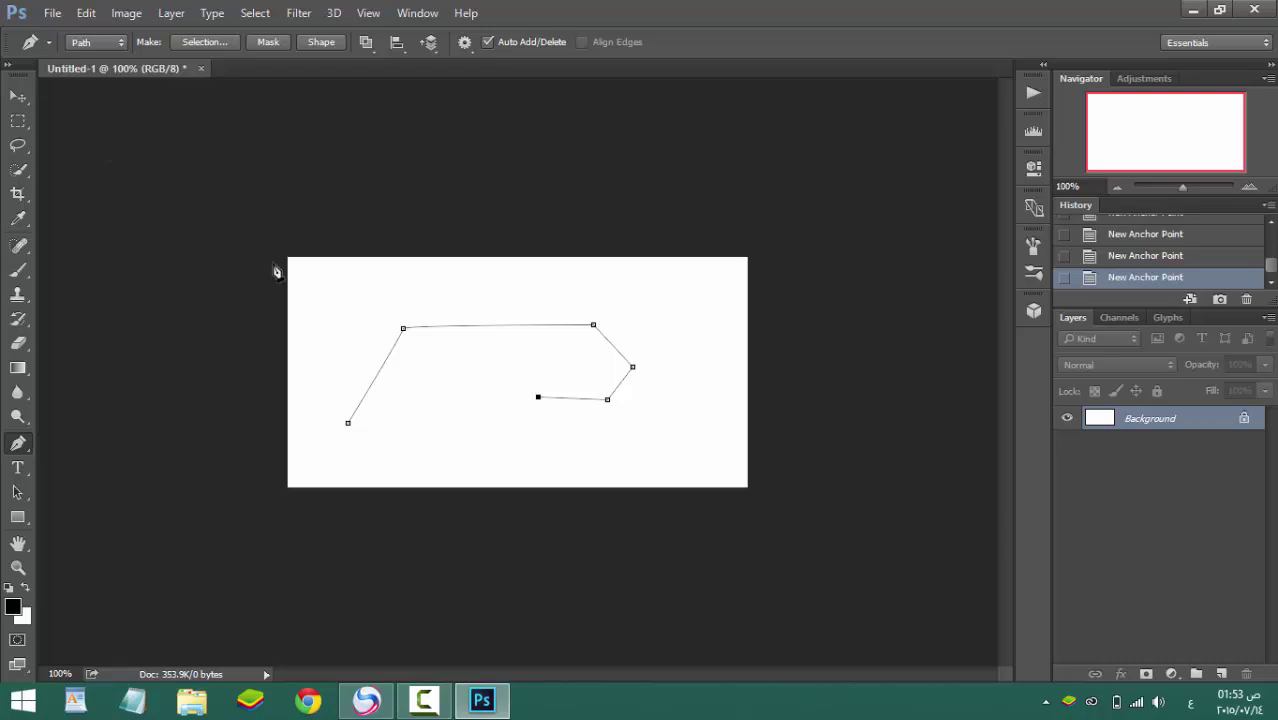
click(88, 14)
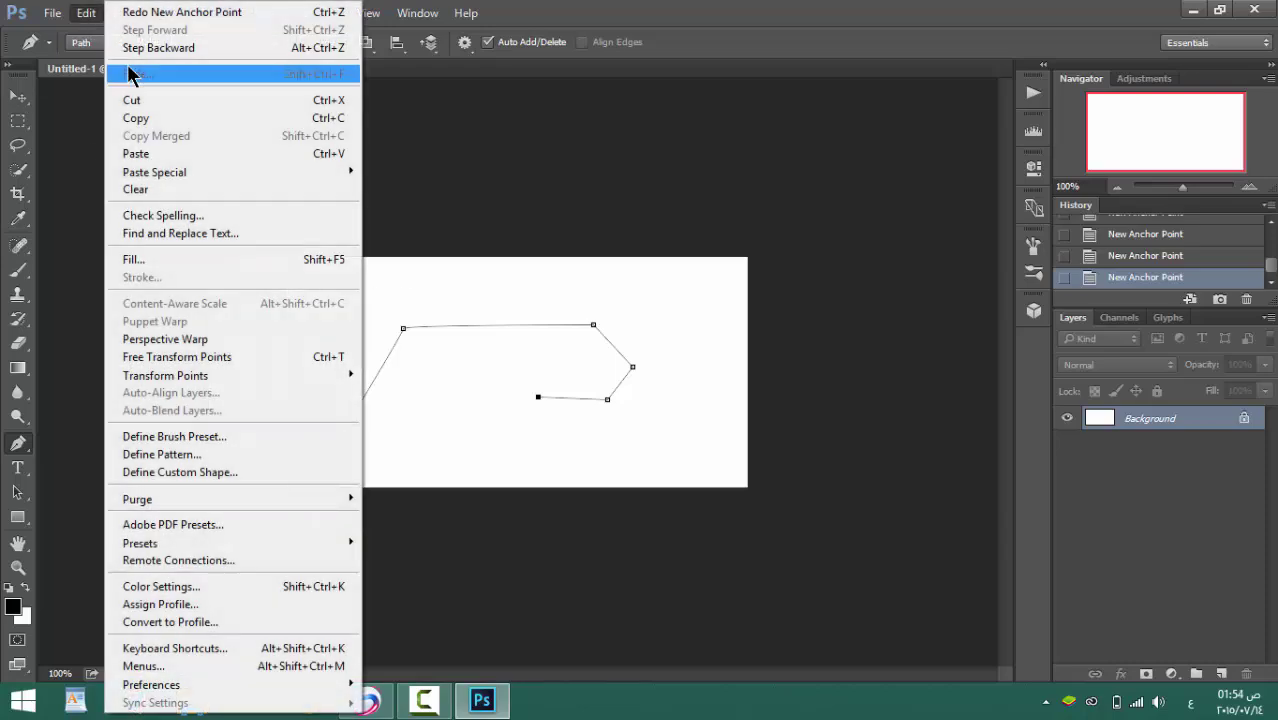
click(147, 50)
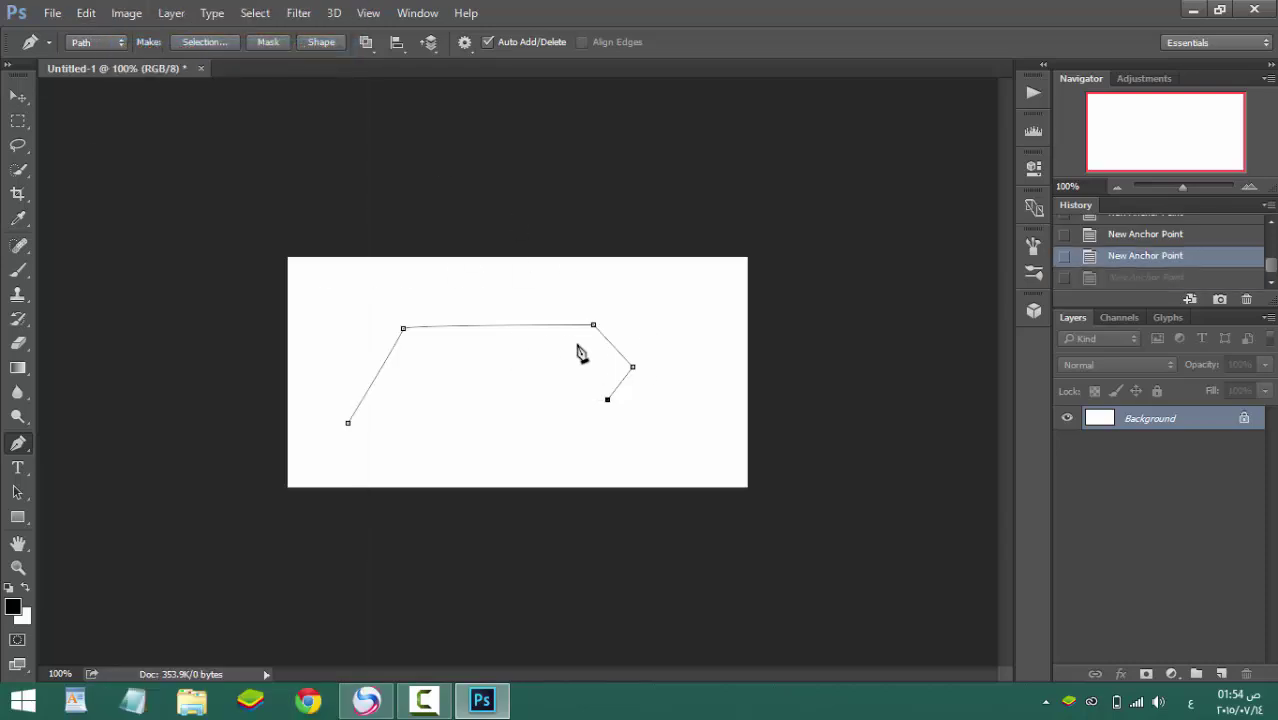
Step: Extend the open path with five more anchor points toward the canvas's lower-right corner
click(492, 371)
click(498, 400)
click(486, 427)
click(560, 452)
click(721, 452)
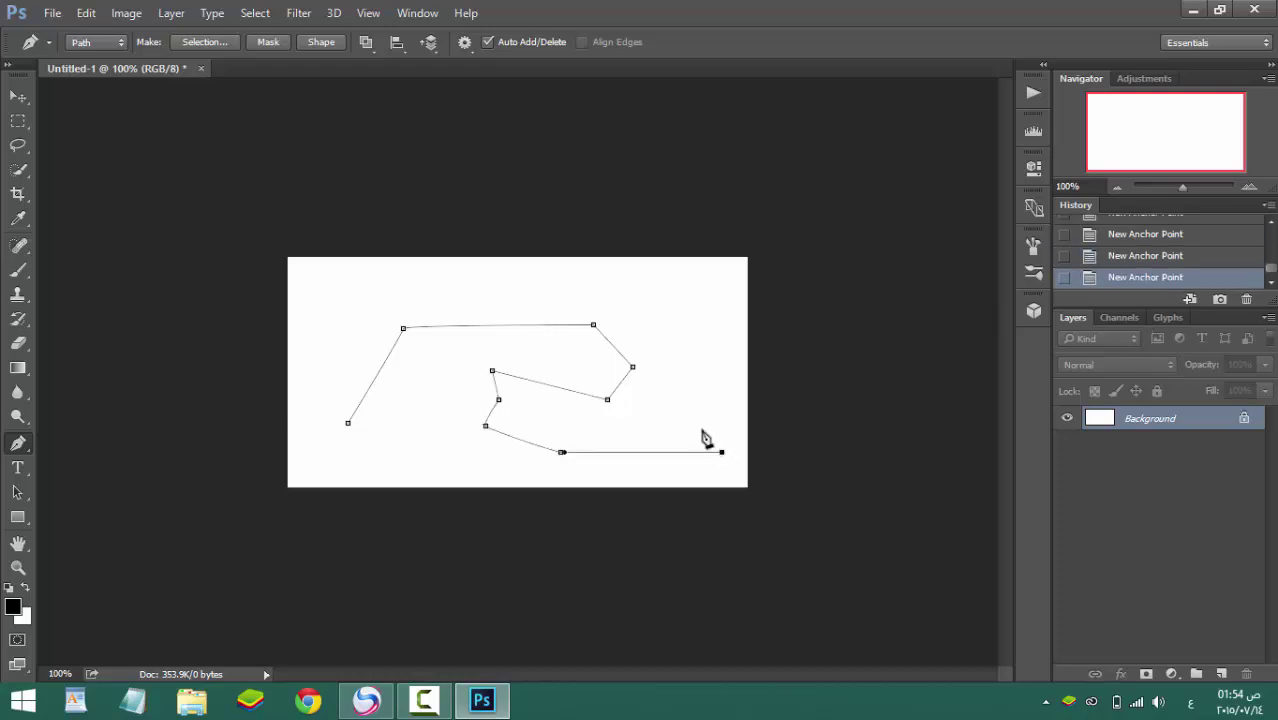
Step: Revert the path through its History states to the first of the five added anchor points, and make the History panel taller
click(1149, 259)
click(1145, 236)
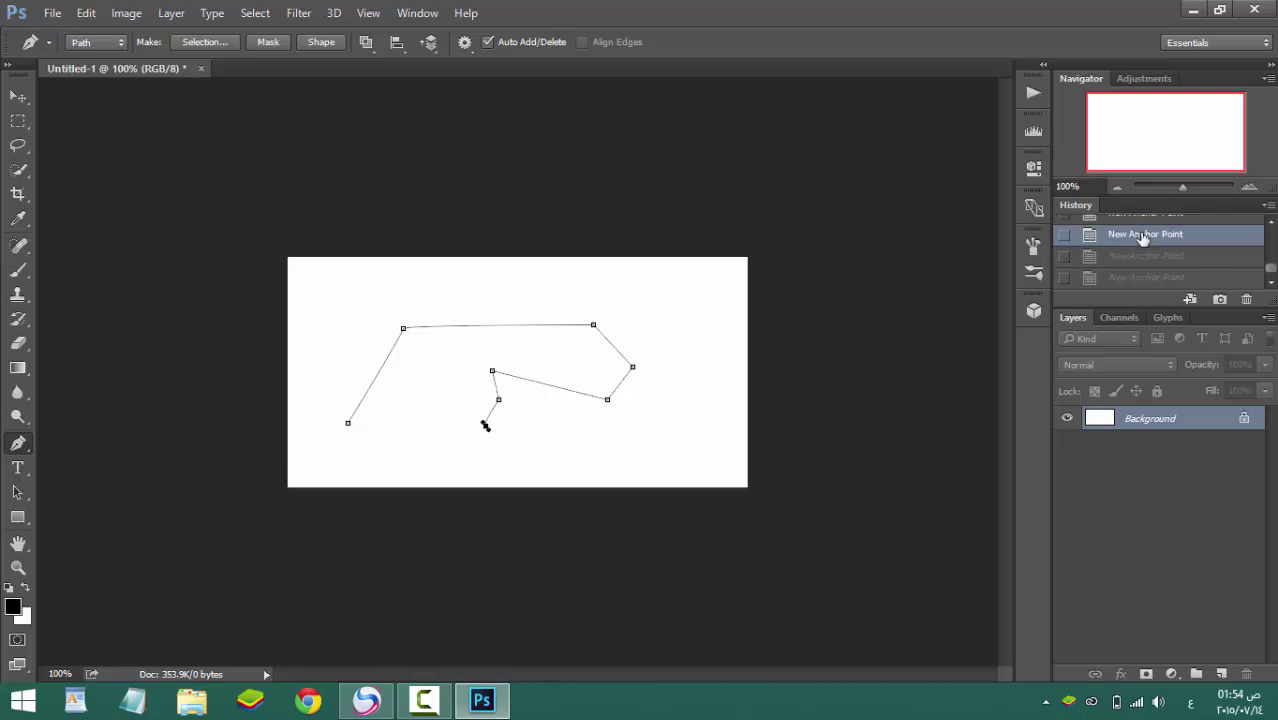
key(ctrl+shift+z)
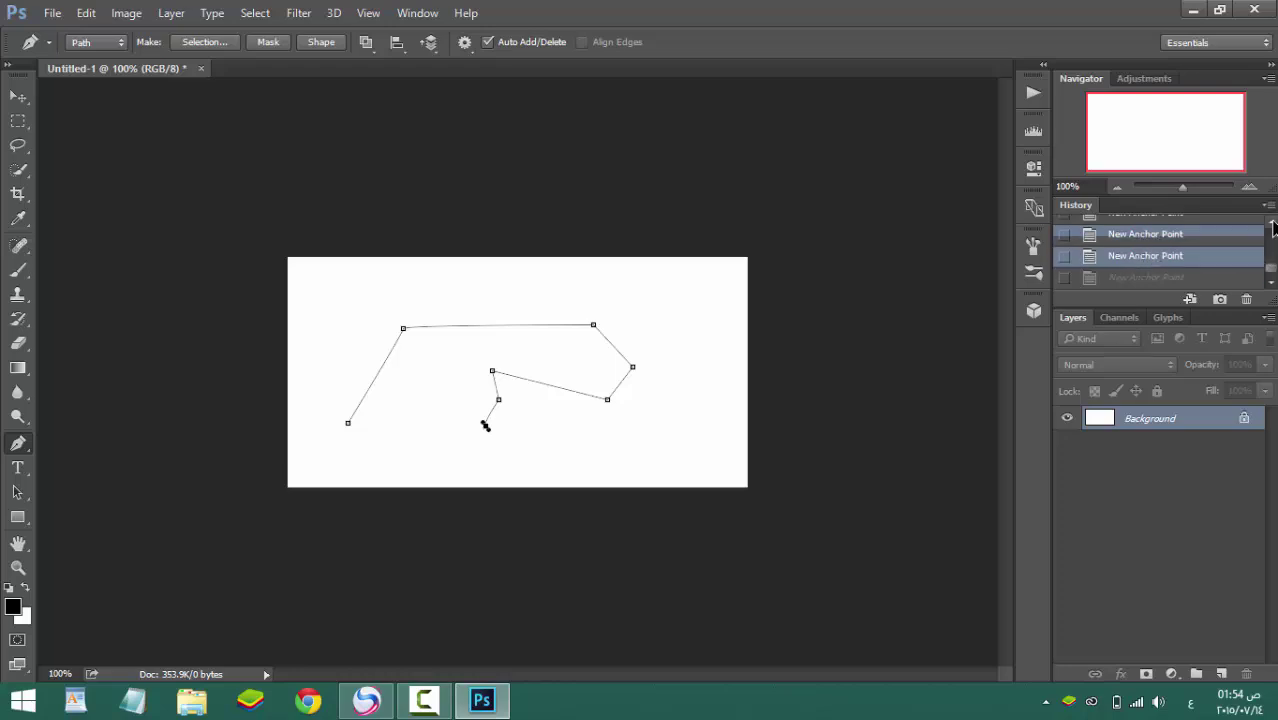
drag(1272, 301, 1260, 327)
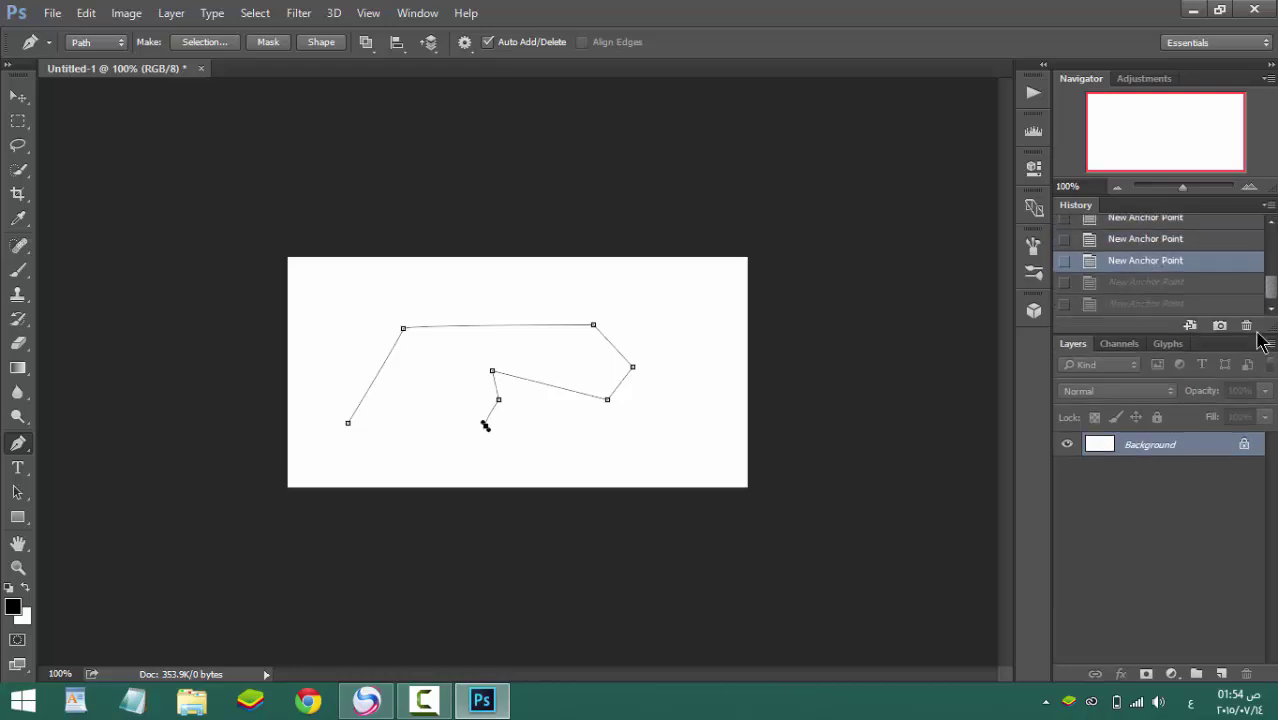
click(1148, 240)
click(1143, 226)
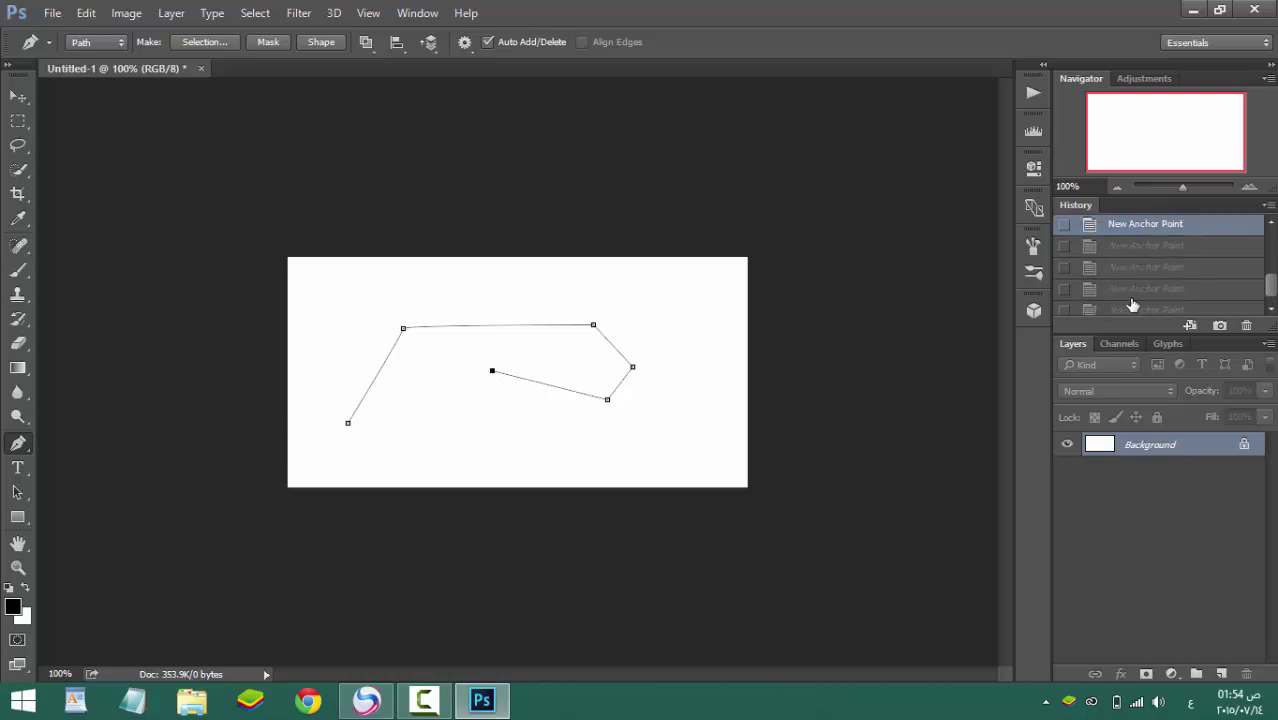
drag(1273, 288, 1268, 277)
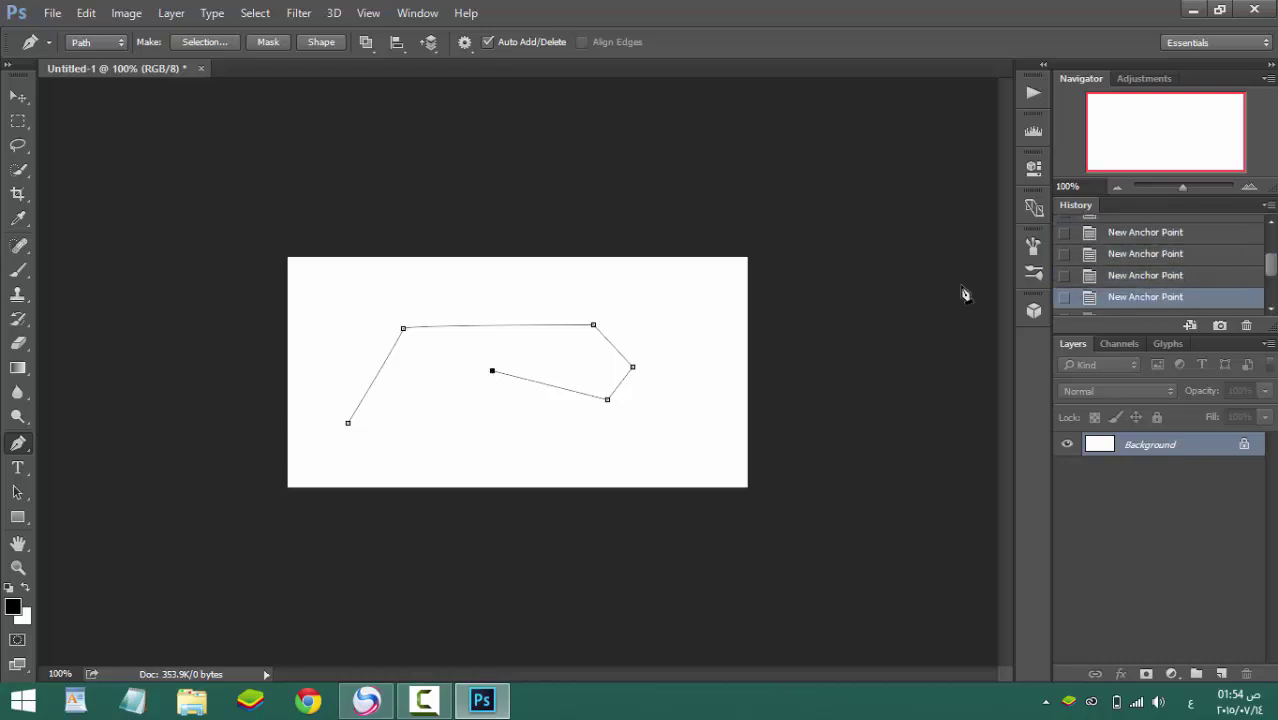
Step: Step backward once and return to the History state where the path has only its first three anchor points
click(88, 14)
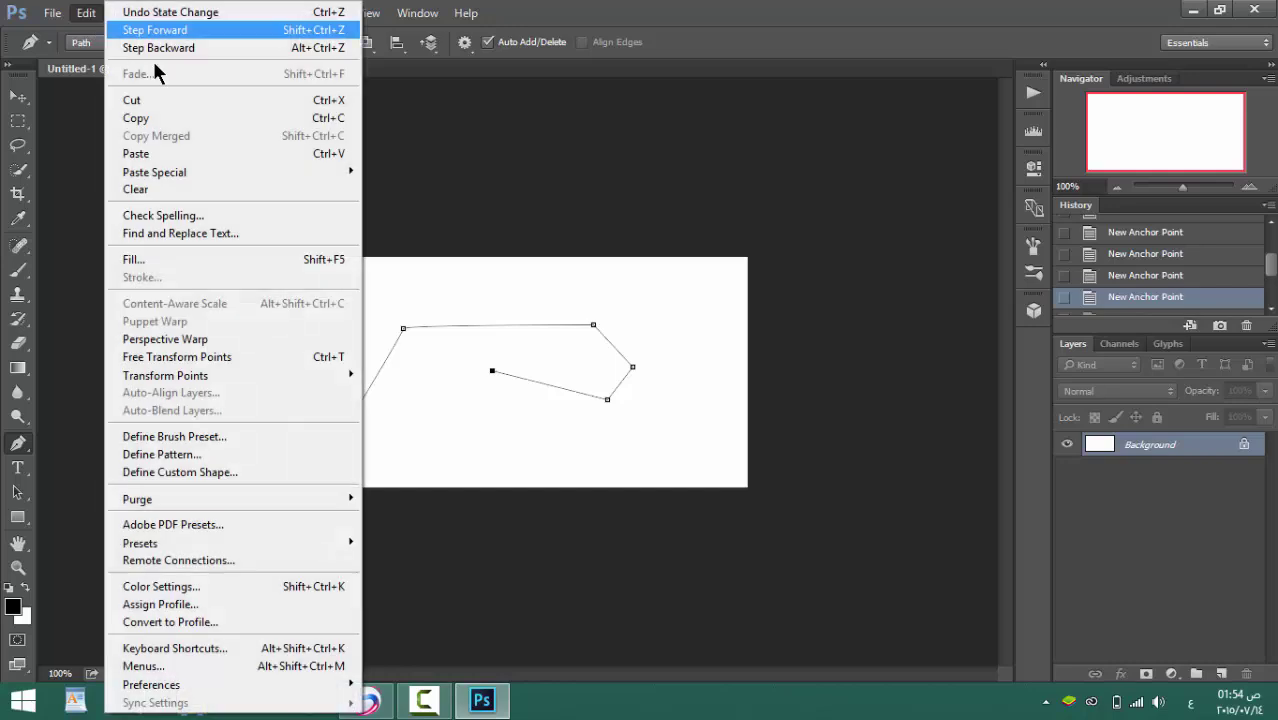
click(179, 49)
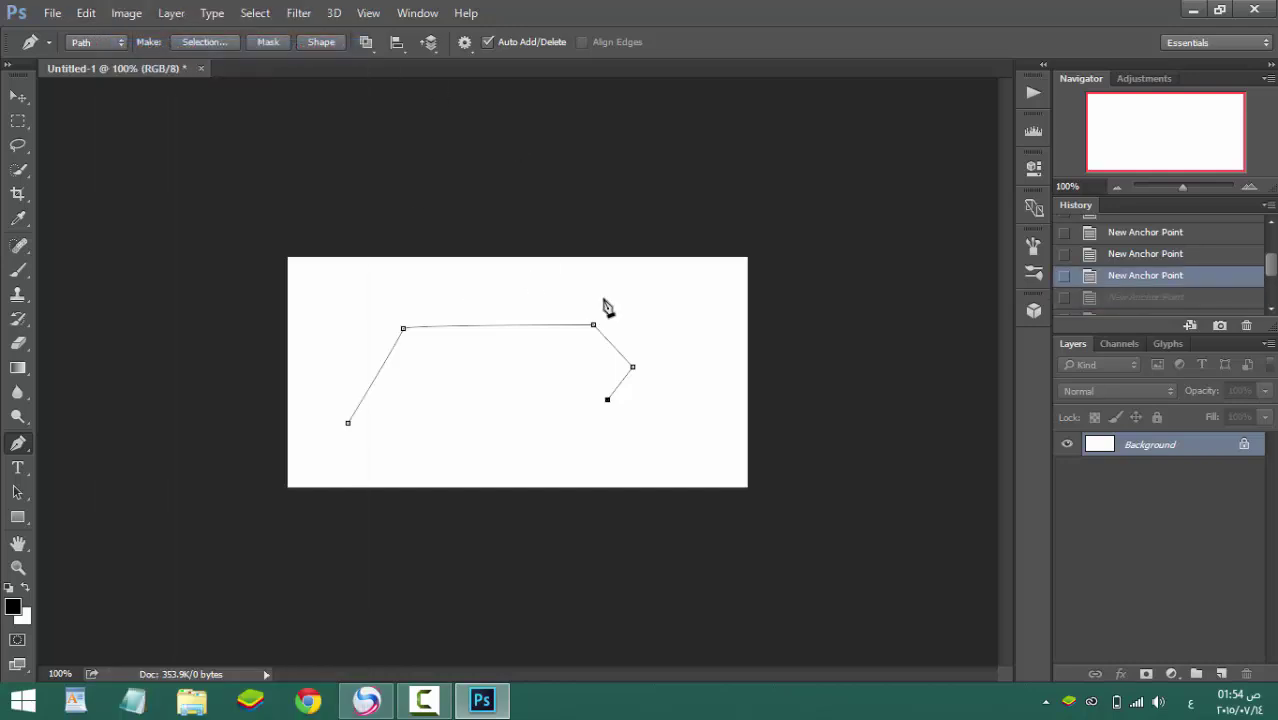
click(1167, 255)
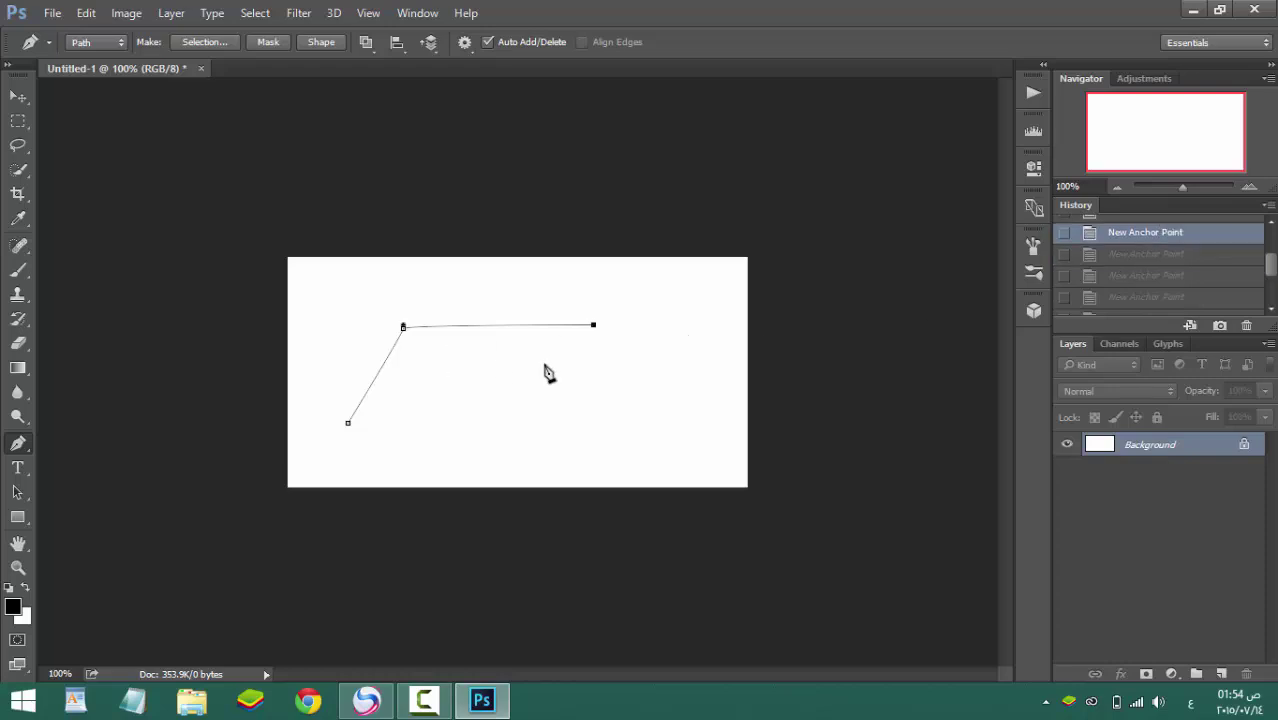
Step: Continue the three-point path with four new anchor points in a zigzag across the canvas
click(584, 367)
click(485, 416)
drag(728, 416, 706, 417)
click(657, 364)
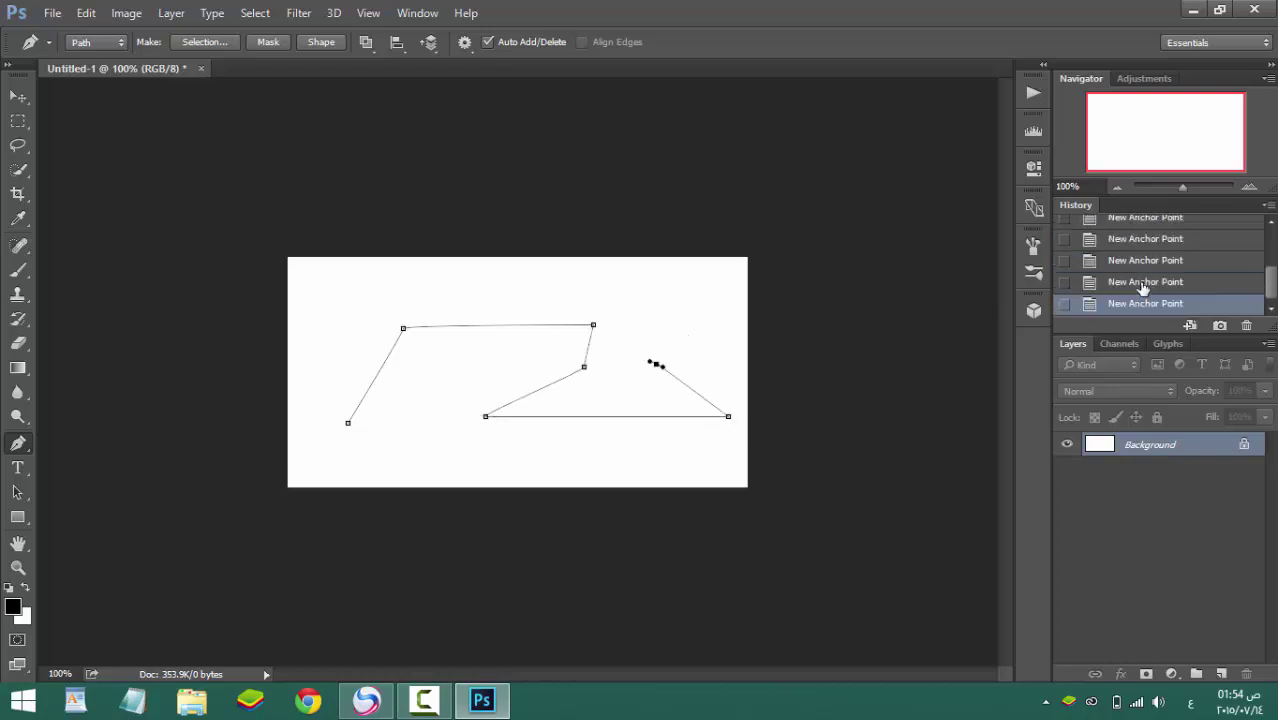
Step: Revert the last three anchor points one by one through the History states
click(1143, 284)
click(1140, 260)
click(1137, 240)
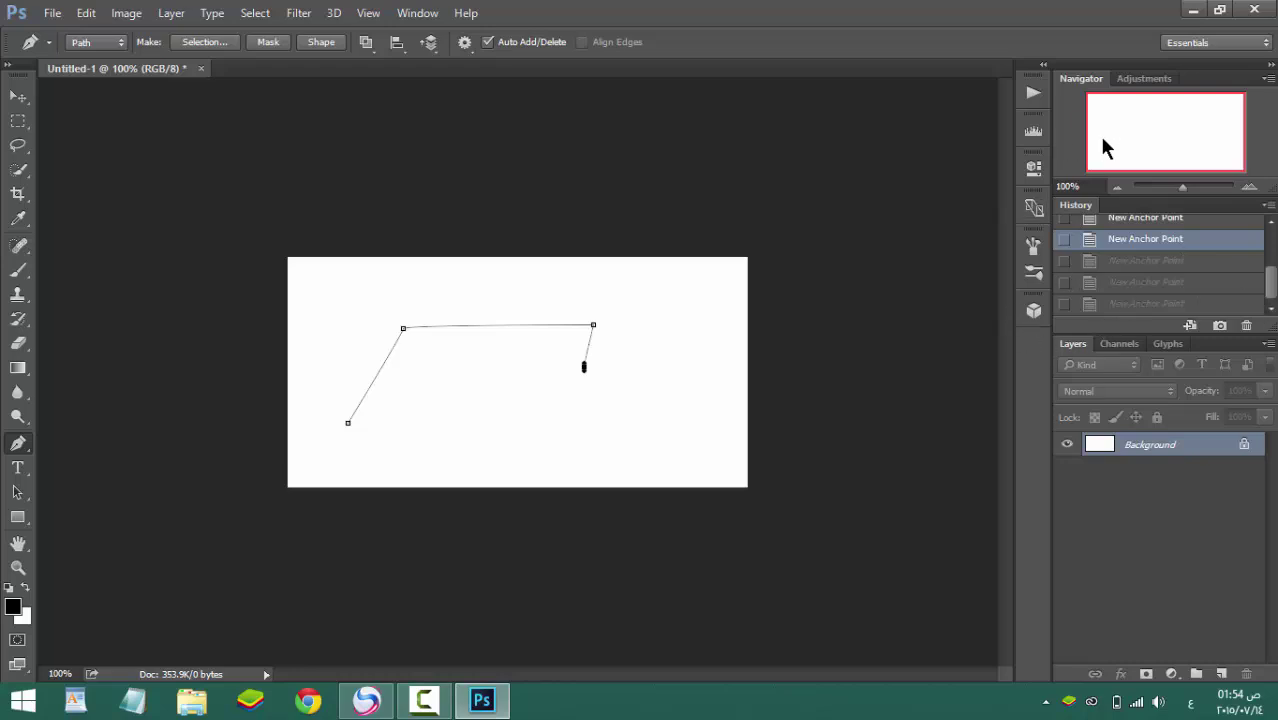
Step: Open the image بويكا.jpg from the صور folder
click(50, 14)
click(80, 50)
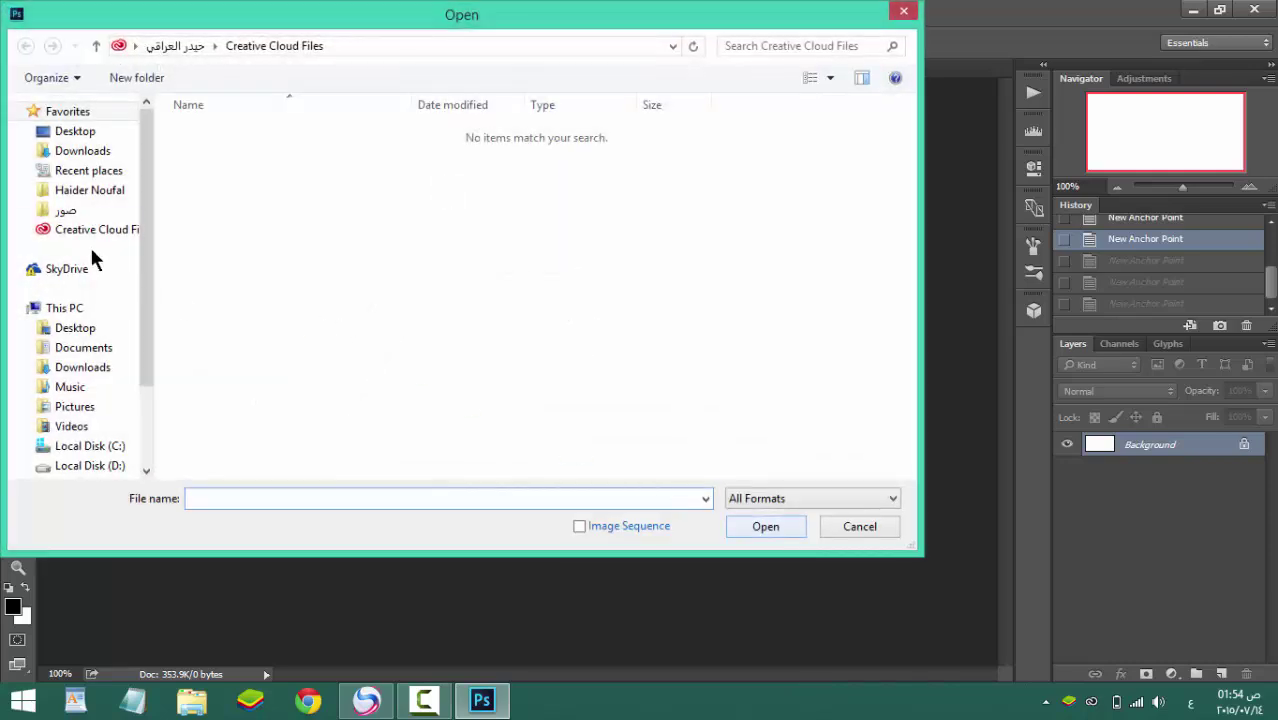
click(72, 212)
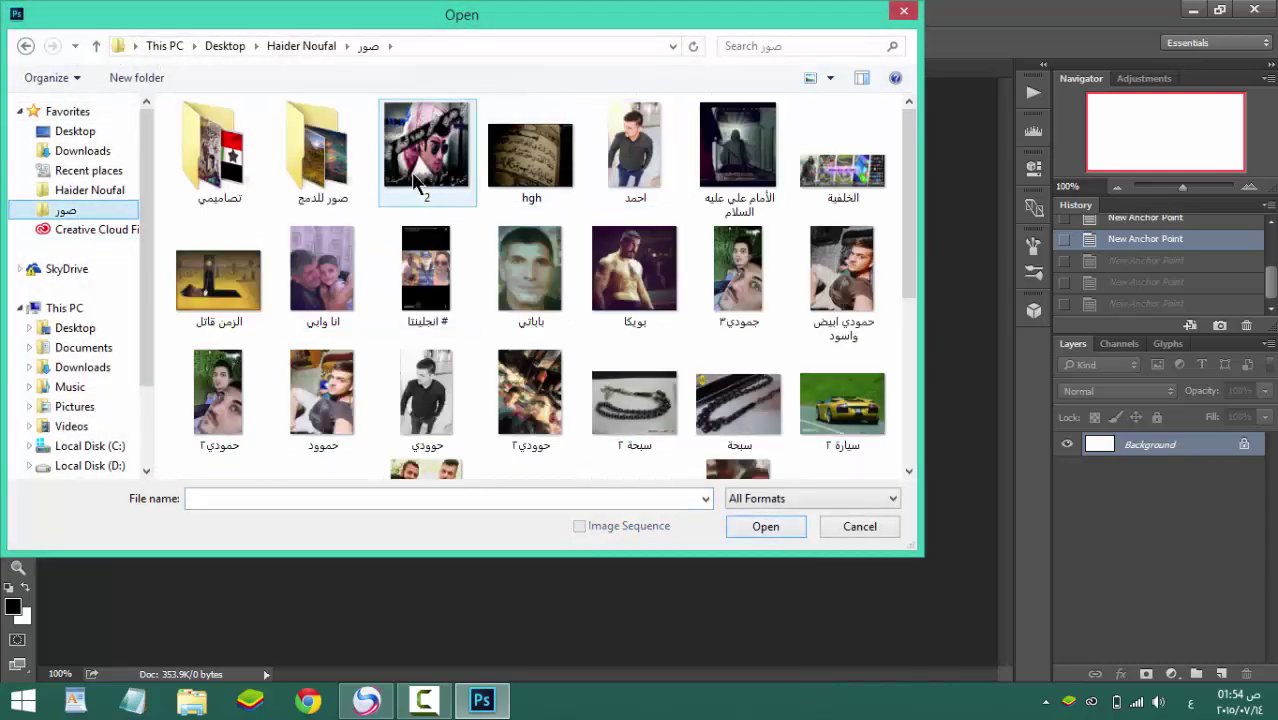
click(634, 270)
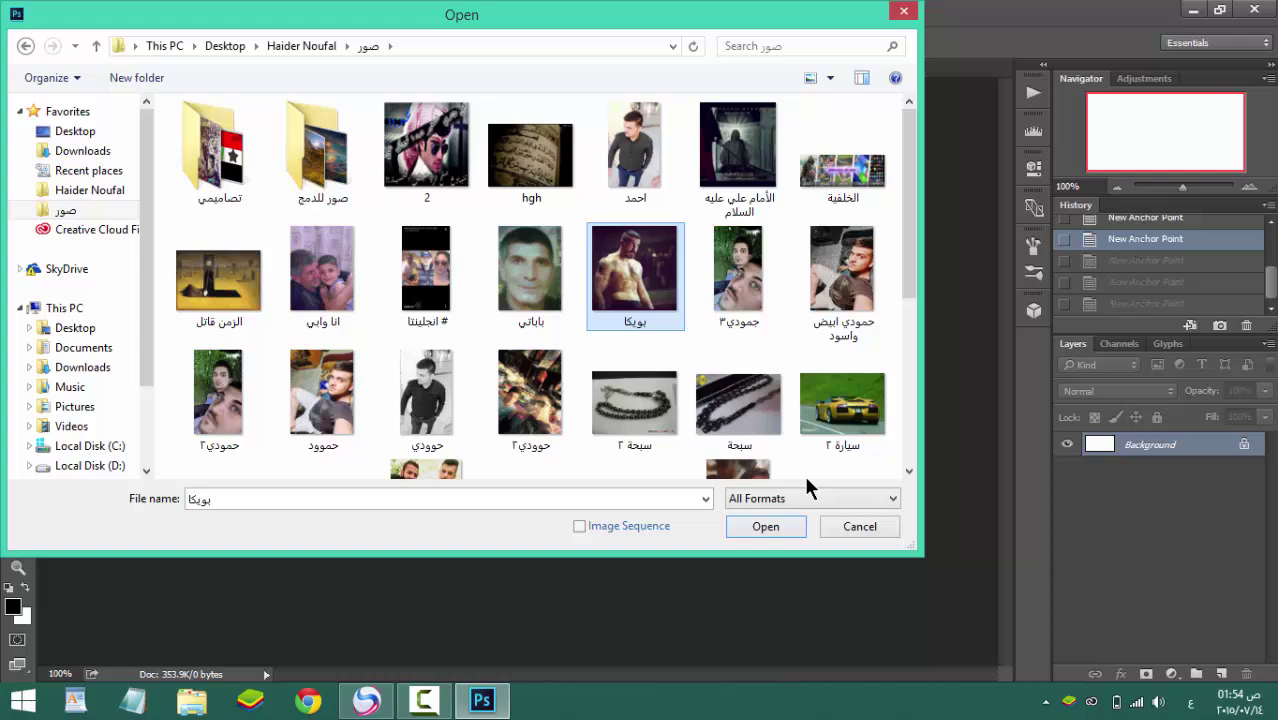
click(766, 527)
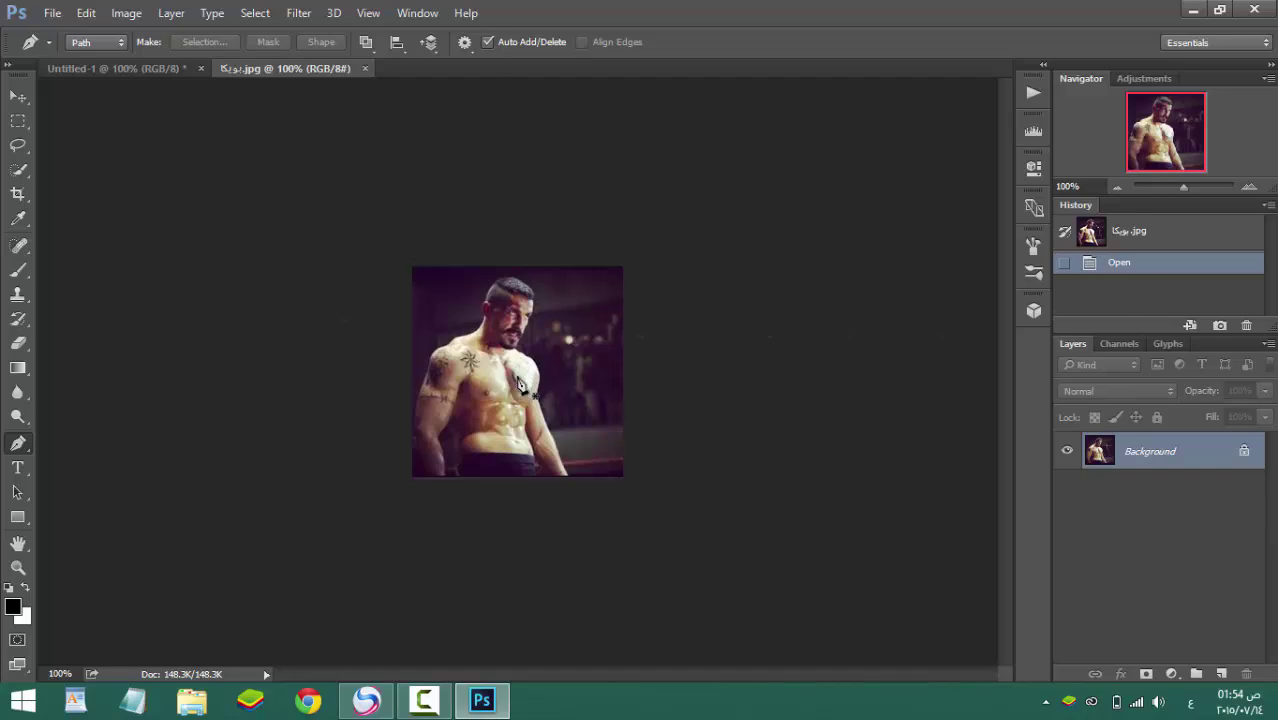
Step: Enlarge the opened photo to 300% with the Zoom tool and switch back to the Move tool
click(18, 96)
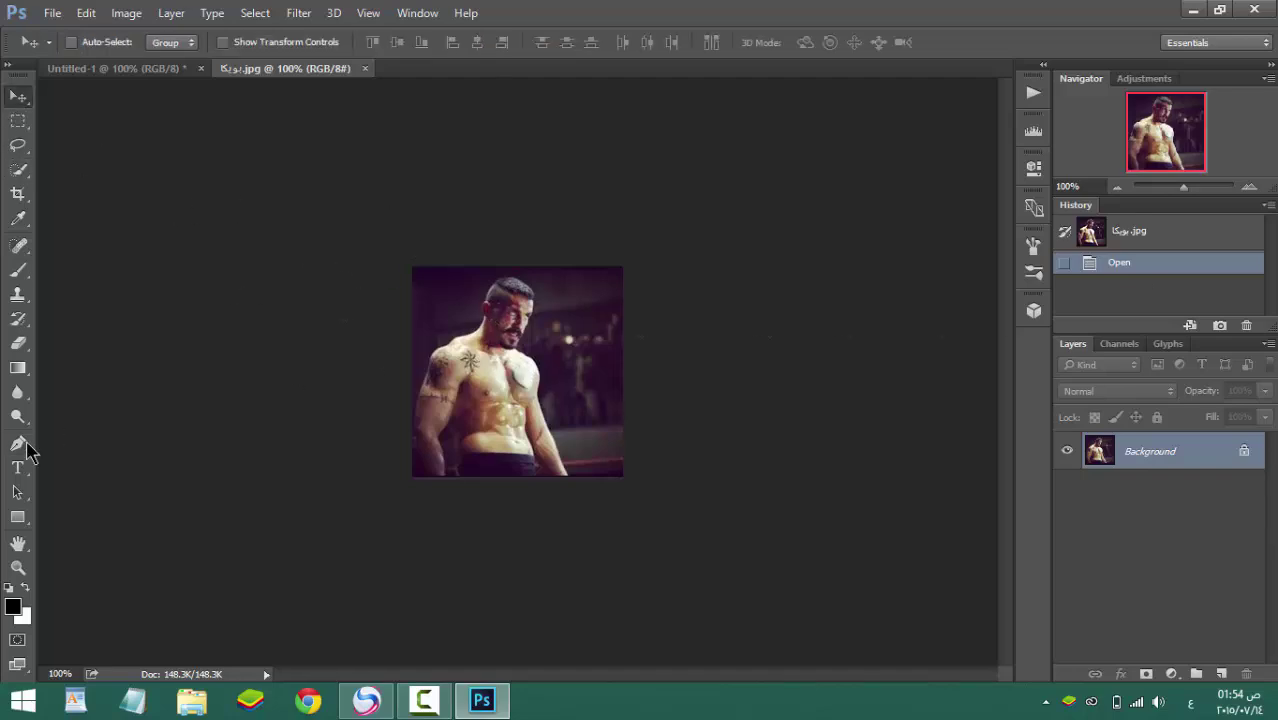
click(18, 567)
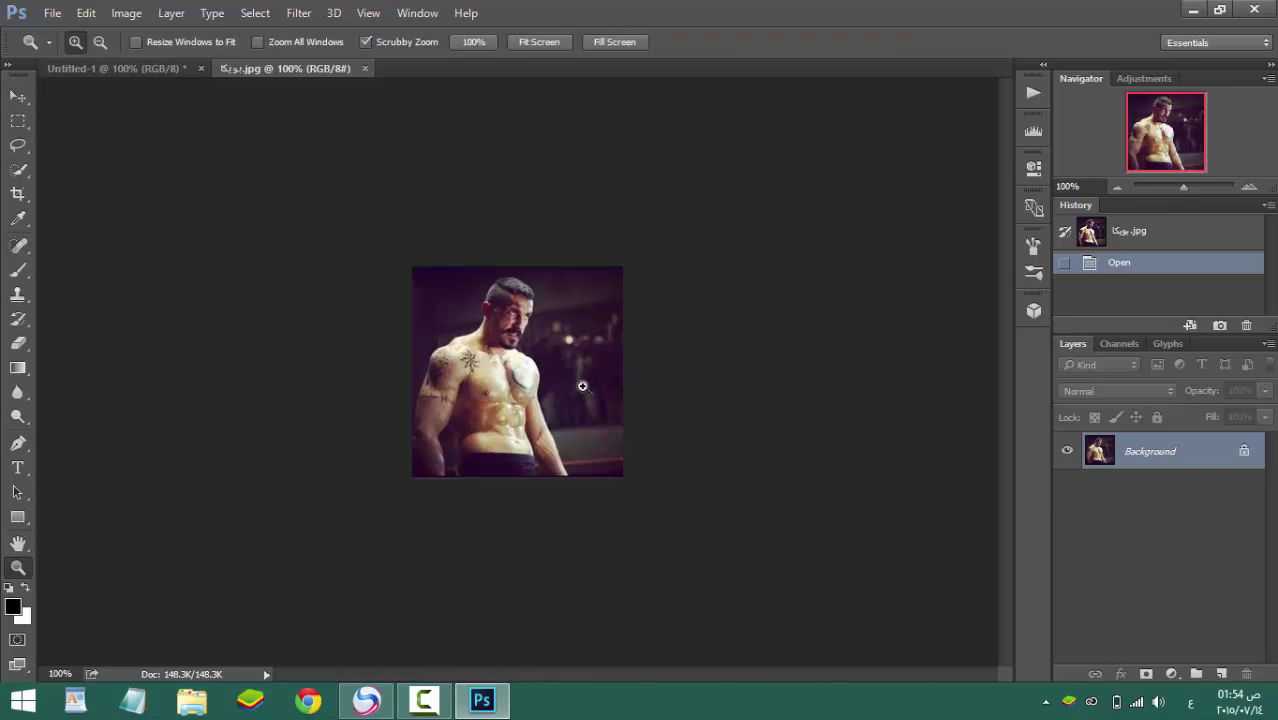
click(478, 373)
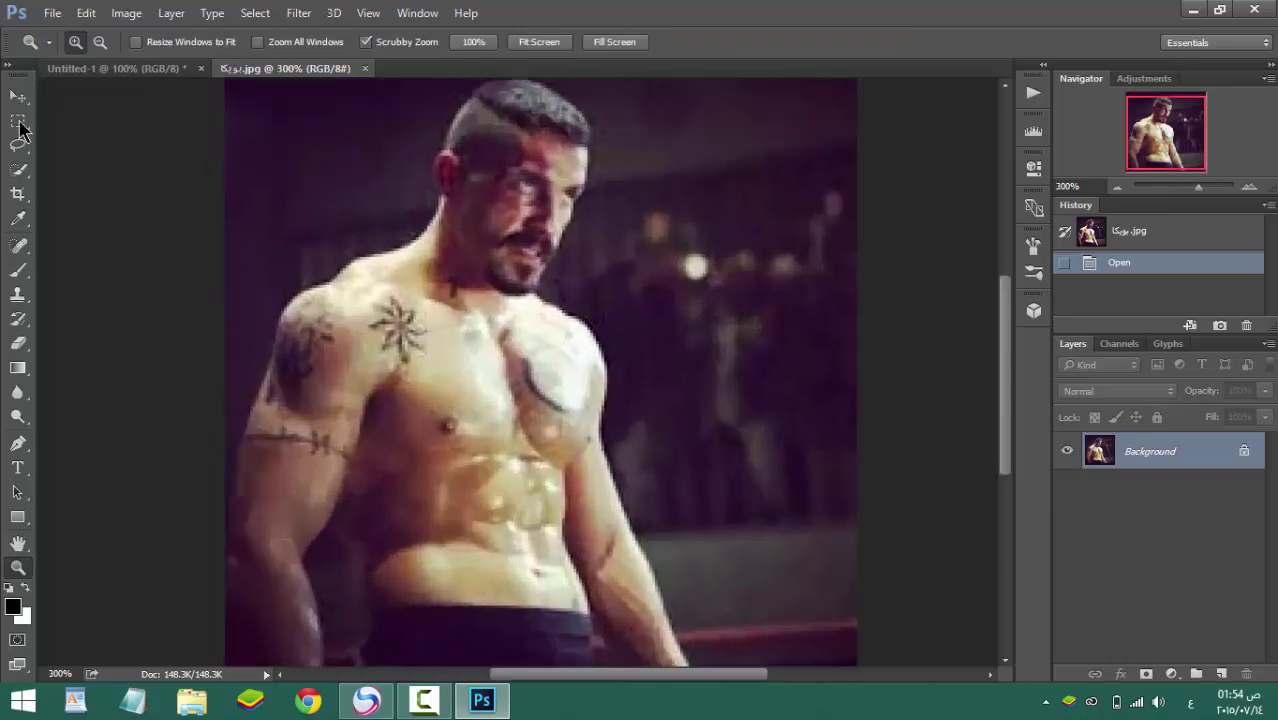
click(18, 96)
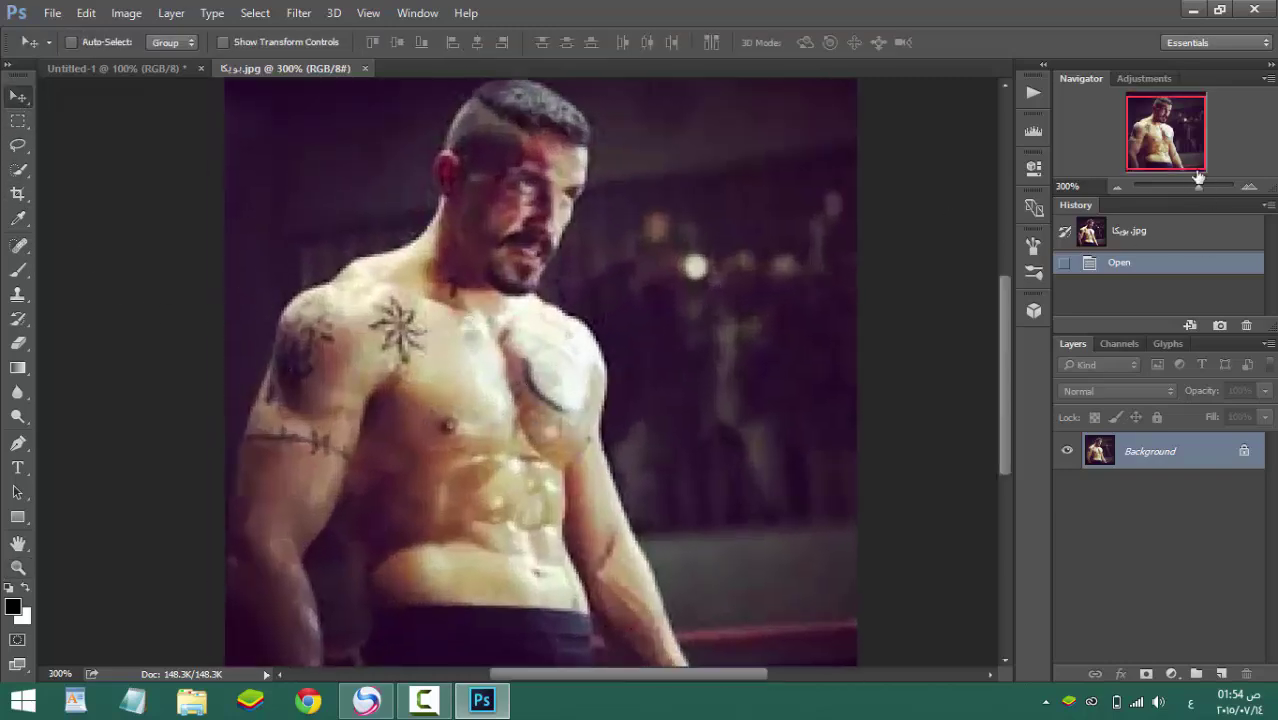
Step: Zoom the photo out to 100% and in to 3200% using the Navigator
click(1118, 186)
click(1118, 186)
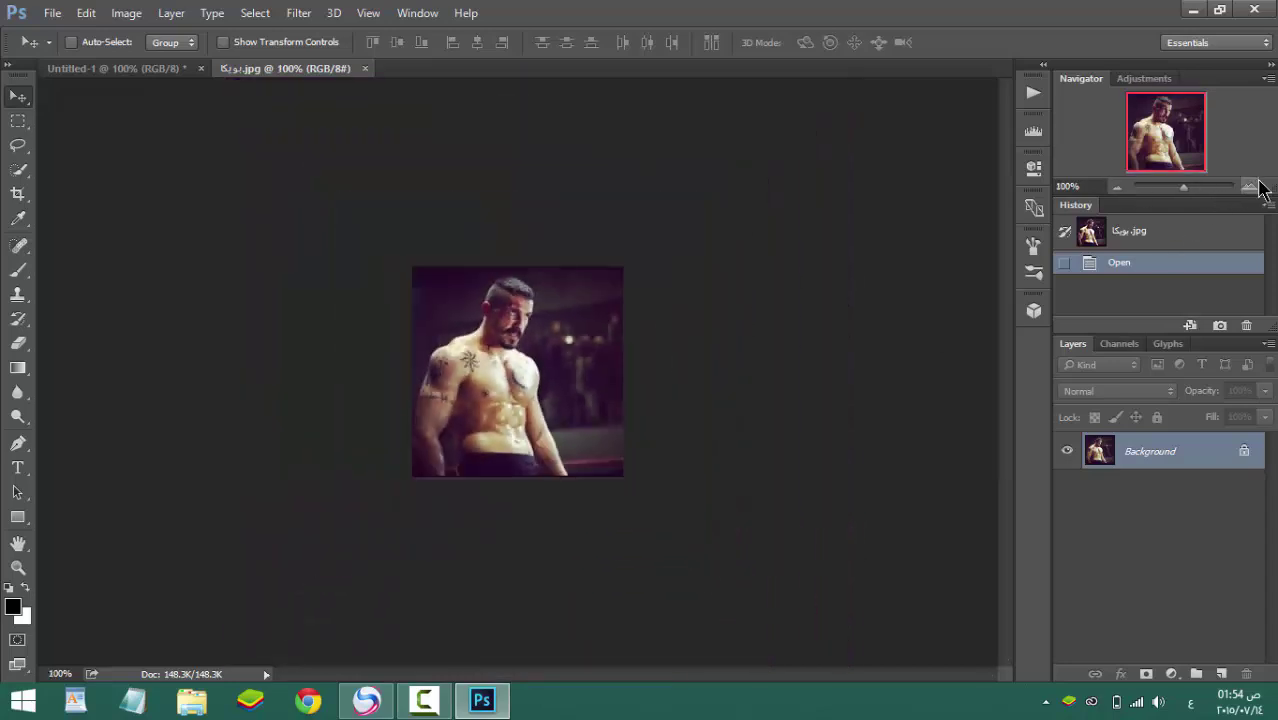
click(1249, 187)
click(1249, 187)
click(1249, 187)
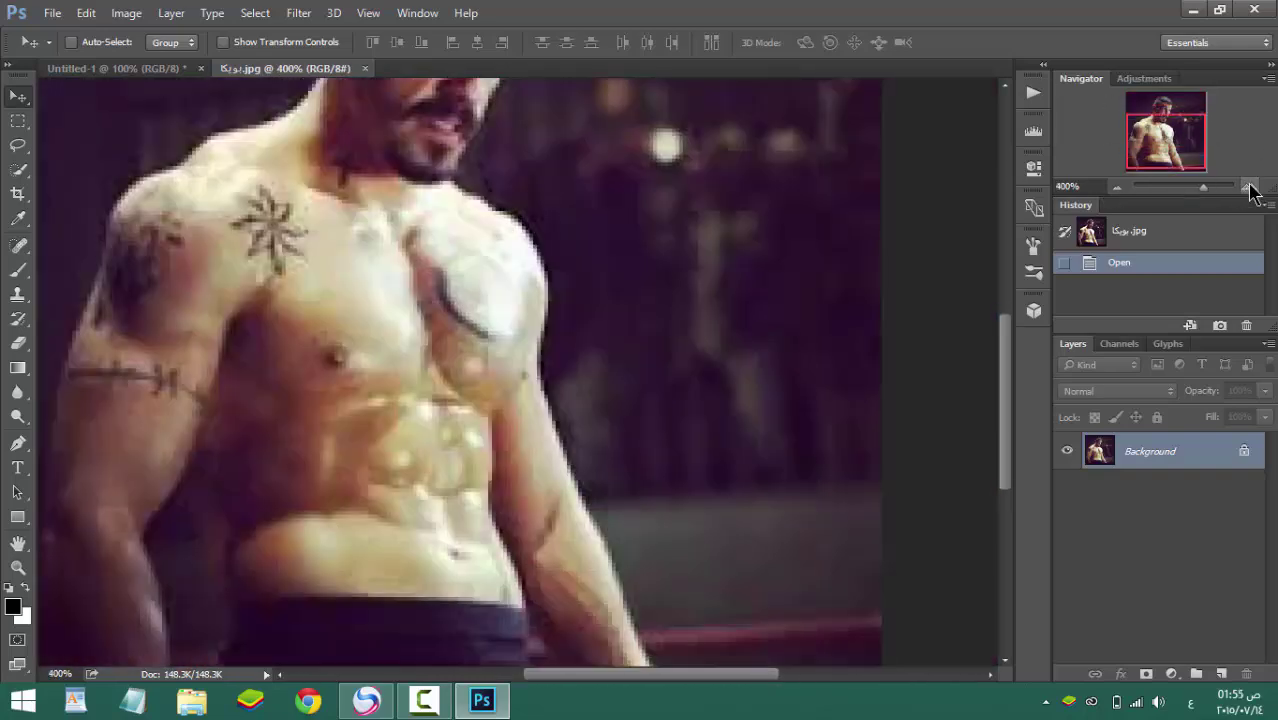
click(1249, 187)
click(1249, 187)
click(1249, 187)
click(1249, 187)
click(1249, 187)
click(1249, 187)
click(1249, 187)
click(1249, 187)
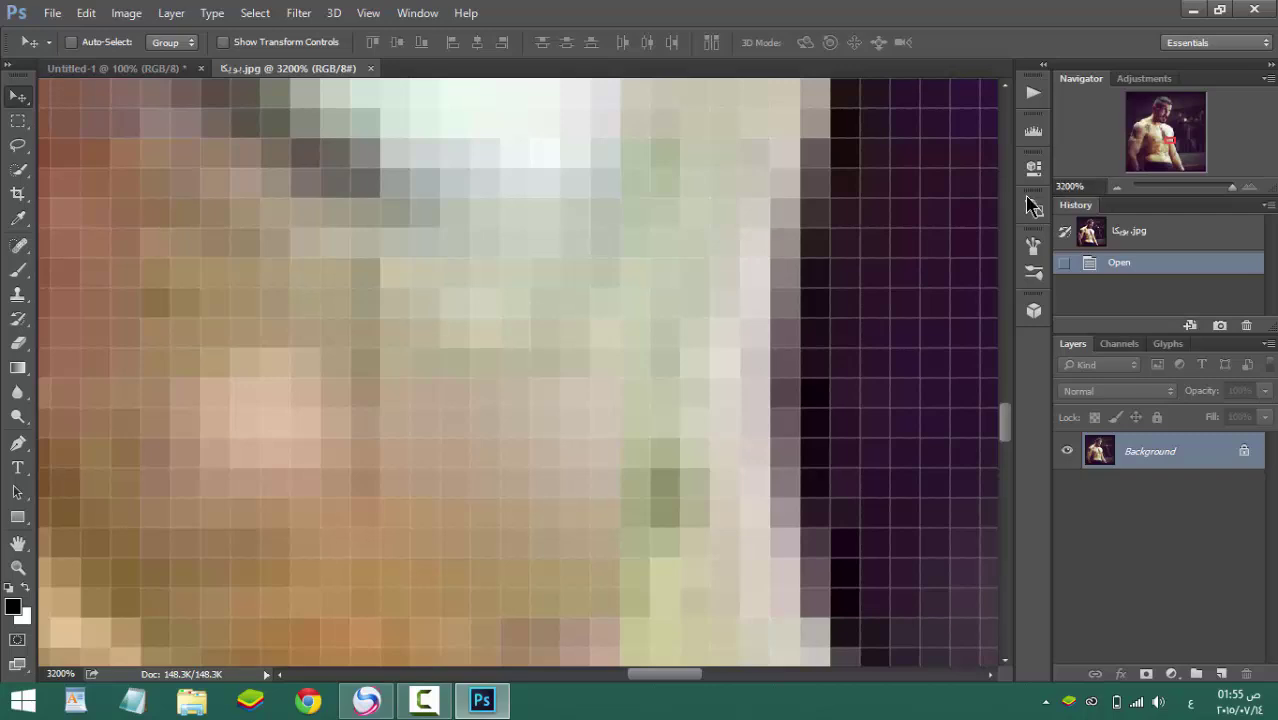
Step: Move the Navigator view to the man's shoulder and zoom the photo out from there to 200%
drag(1170, 143, 1158, 200)
click(1117, 188)
click(1117, 188)
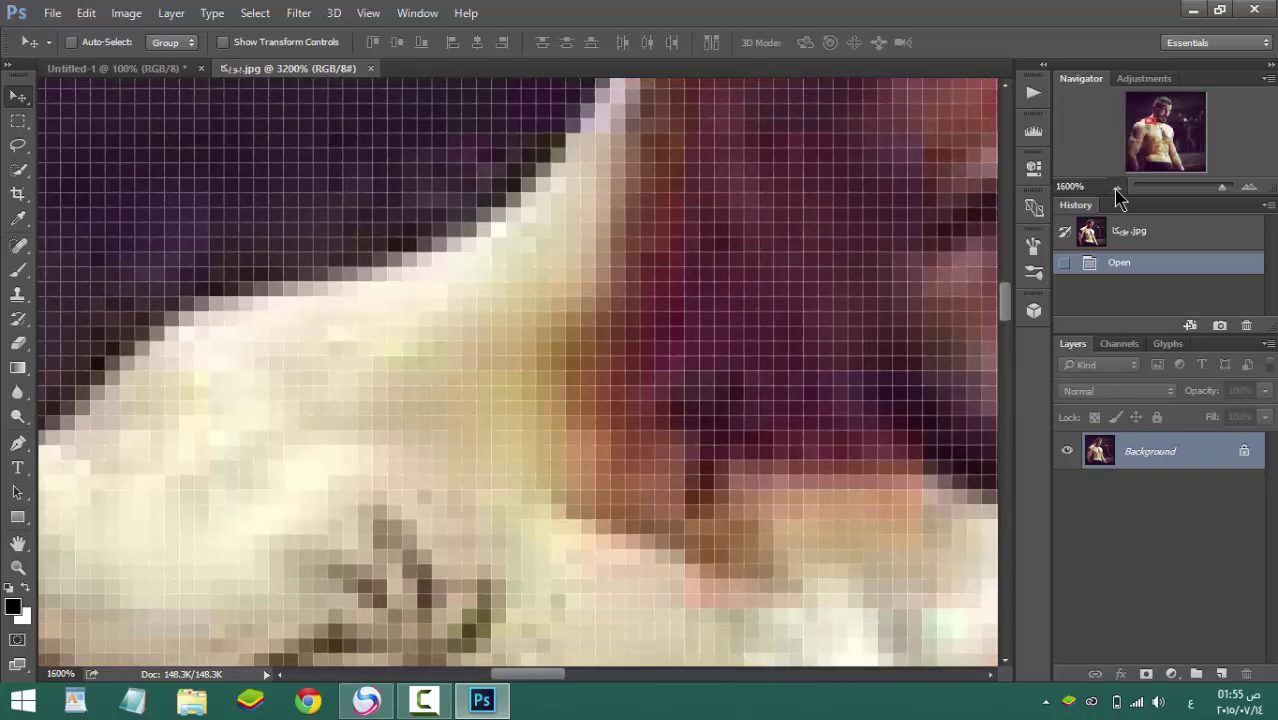
click(1117, 188)
click(1117, 188)
click(1117, 188)
click(1117, 188)
click(1116, 188)
click(1116, 188)
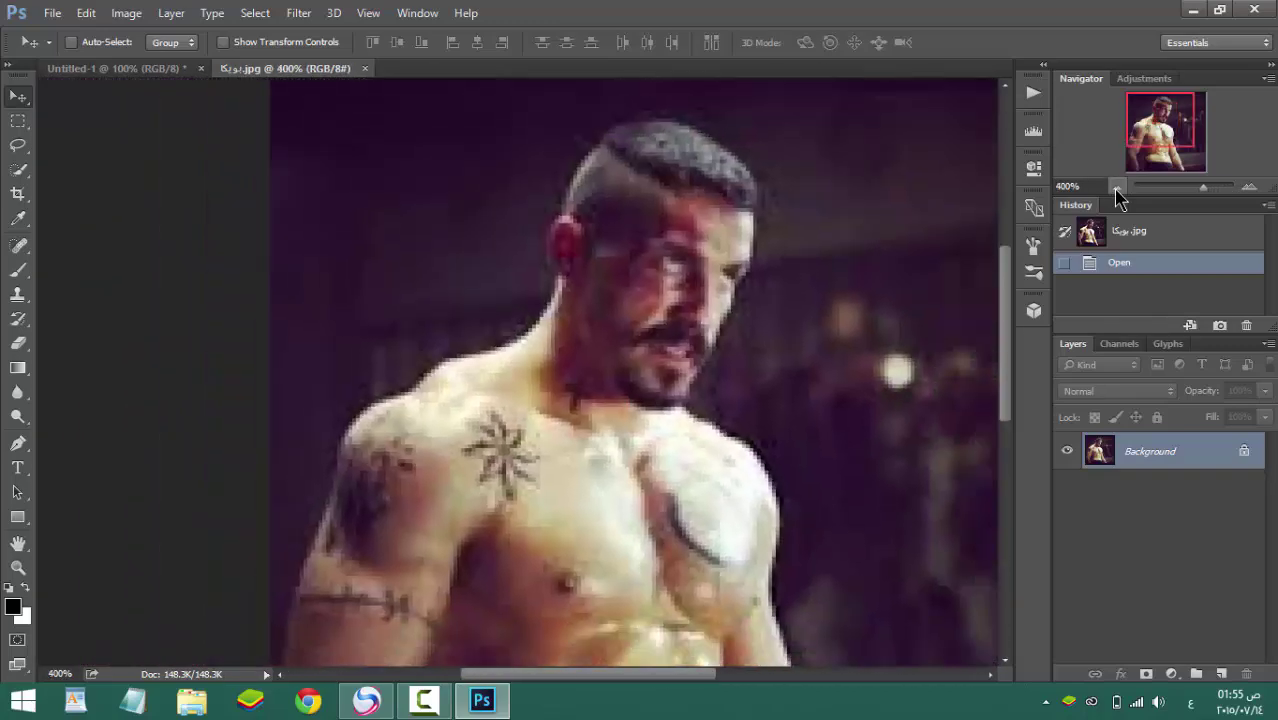
click(1116, 188)
click(1116, 188)
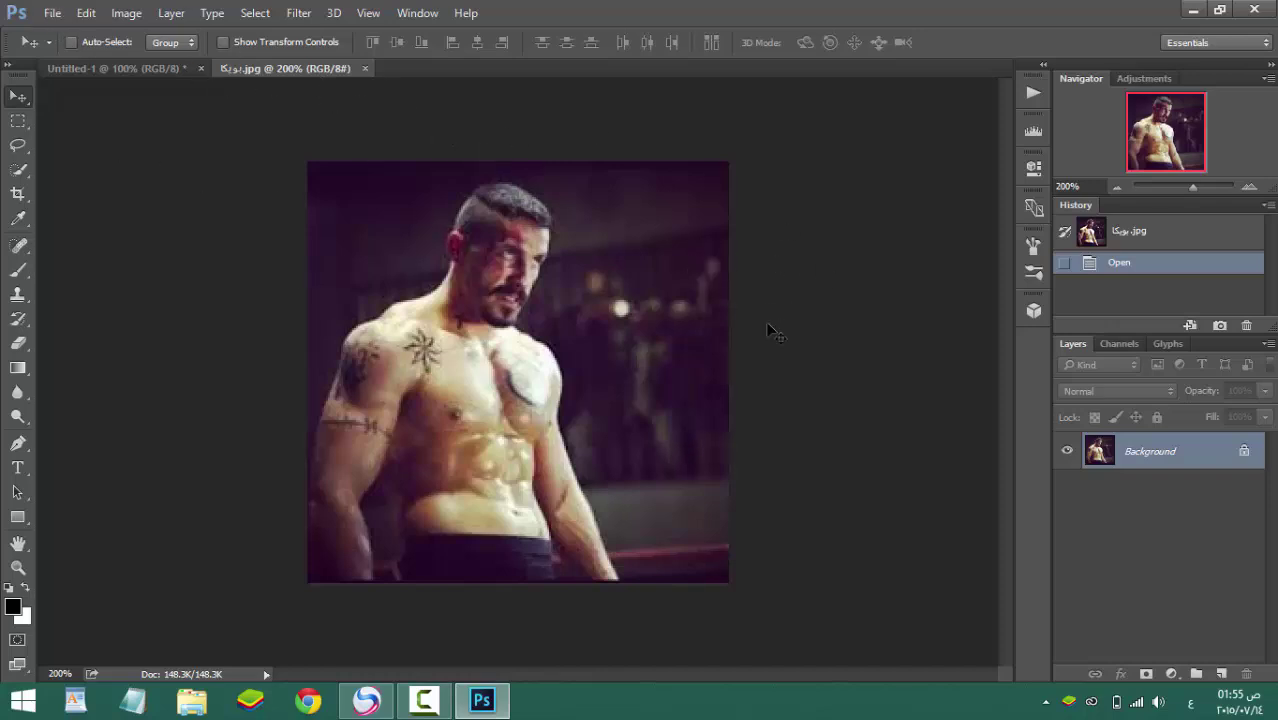
Step: Show the rulers around the photo and move their zero point to about the centre of the photo
click(410, 14)
click(370, 14)
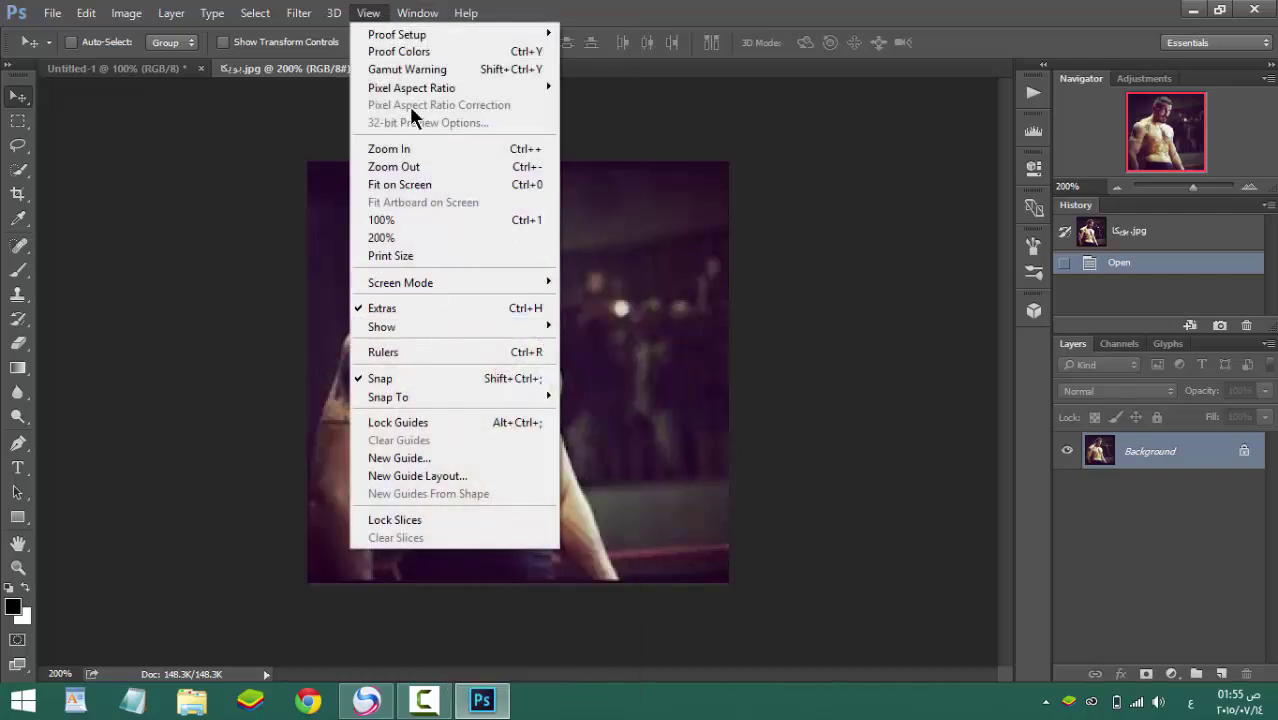
mouse_move(548, 326)
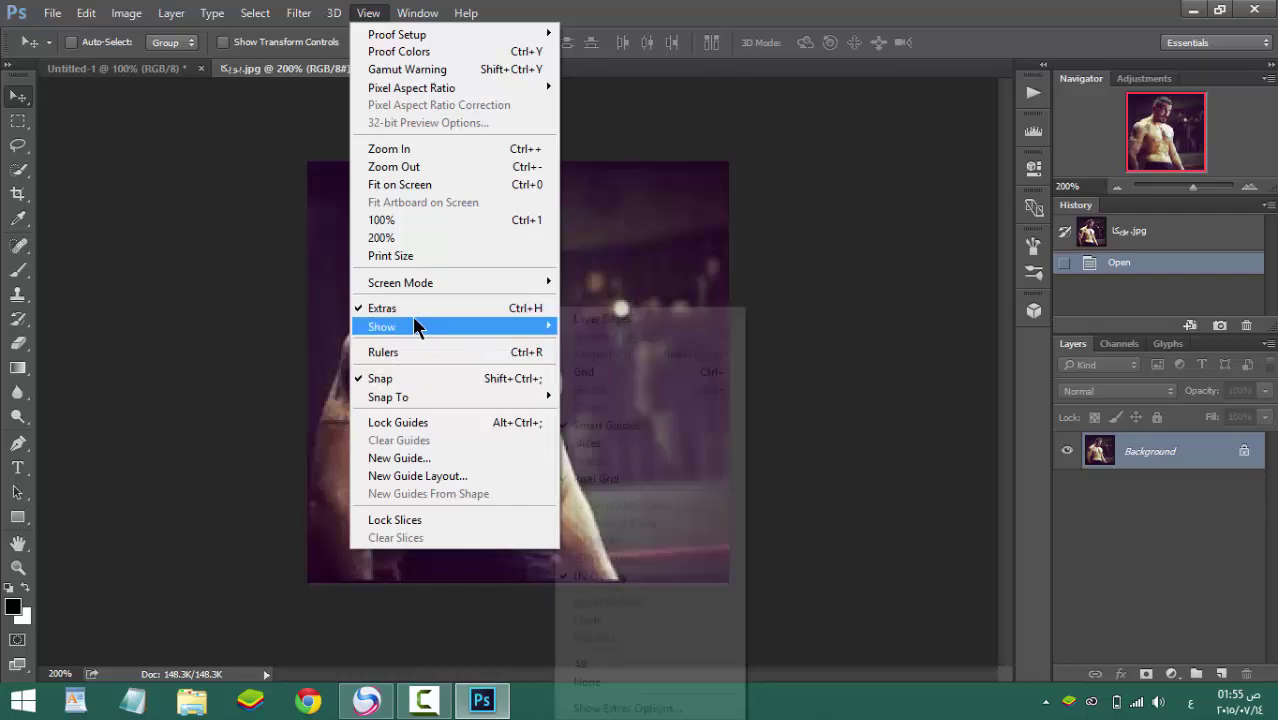
click(405, 354)
mouse_move(438, 92)
mouse_down()
mouse_move(432, 183)
mouse_move(445, 86)
mouse_up()
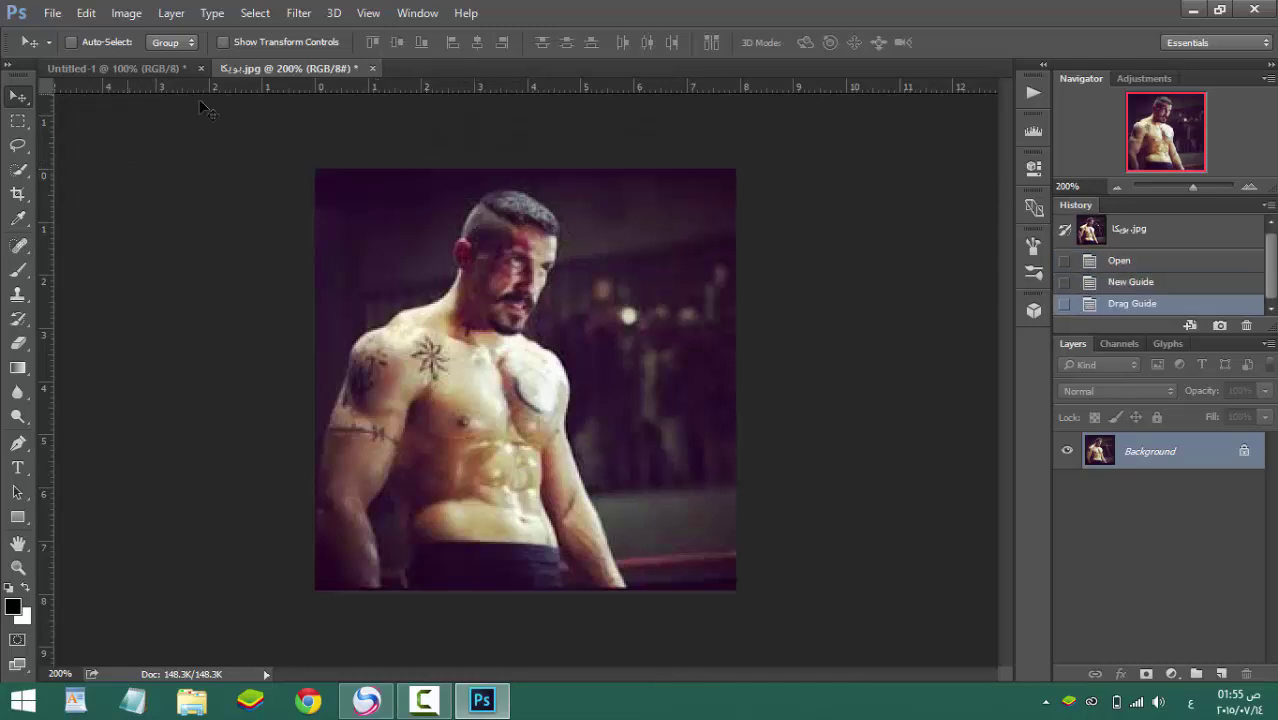
drag(48, 86, 523, 396)
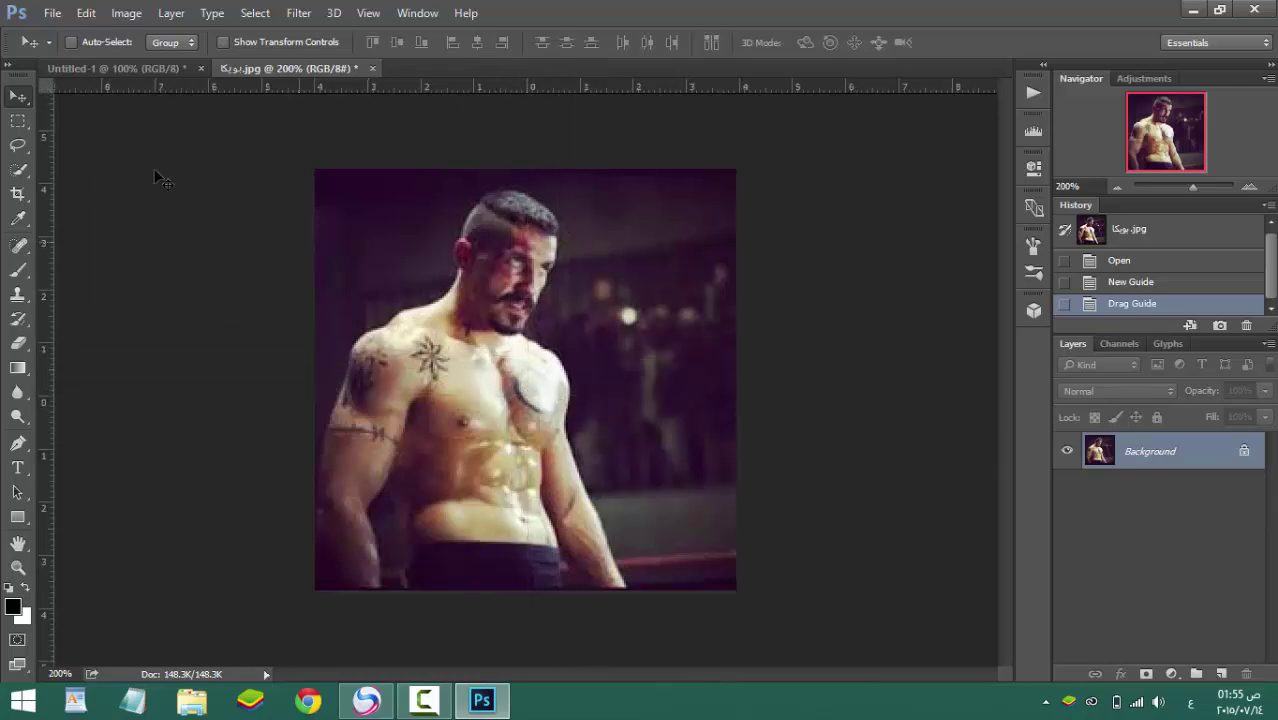
drag(112, 91, 172, 88)
Step: Set the interface color theme to the lightest gray in Preferences and view the Type settings before applying
click(88, 16)
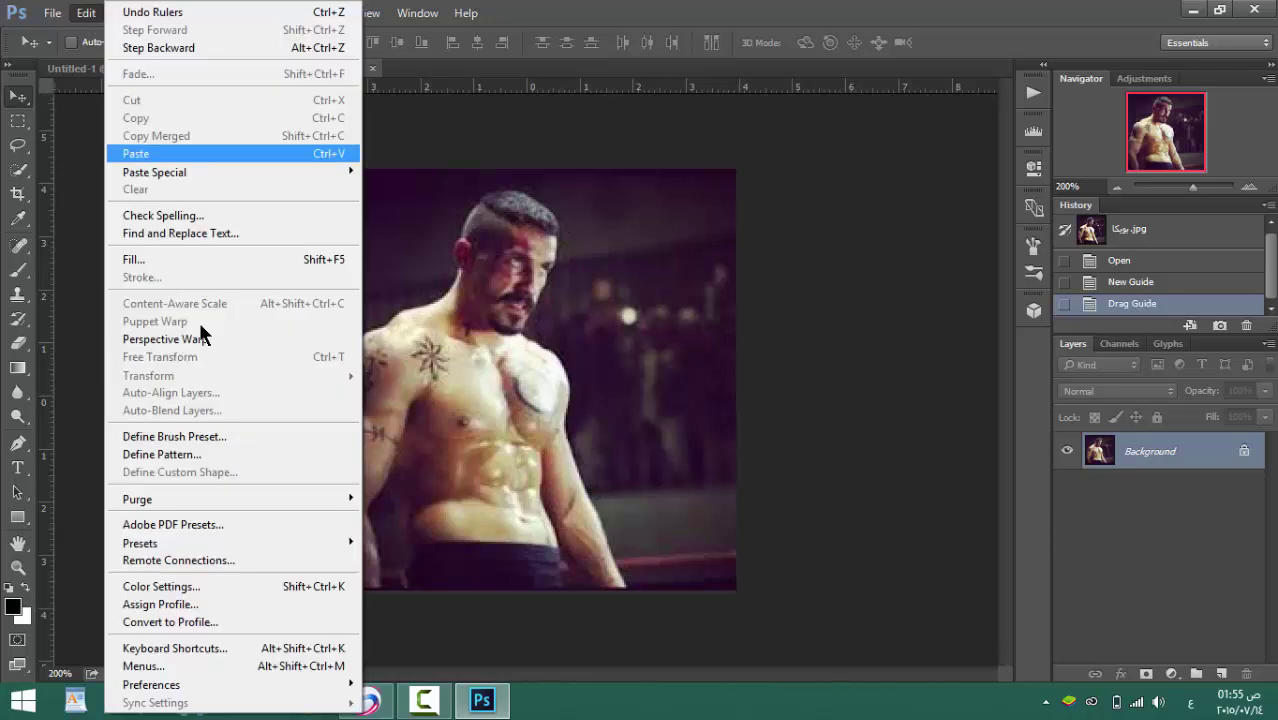
mouse_move(226, 690)
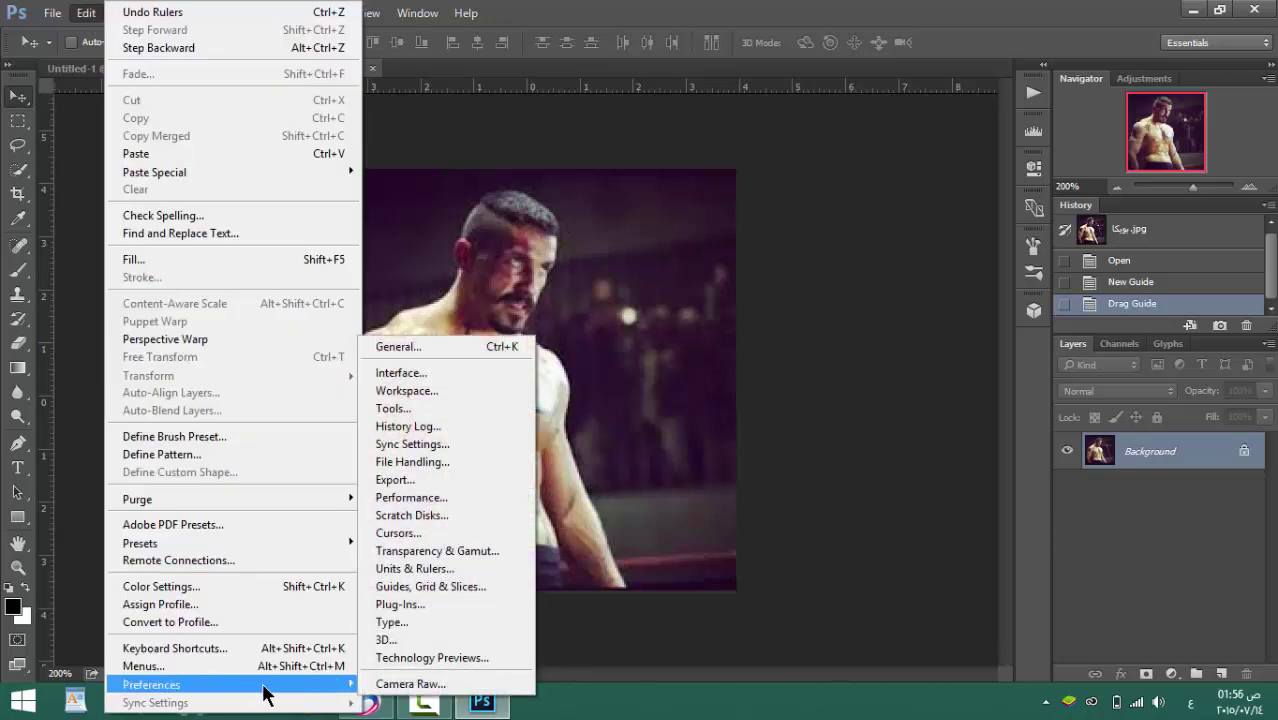
click(420, 348)
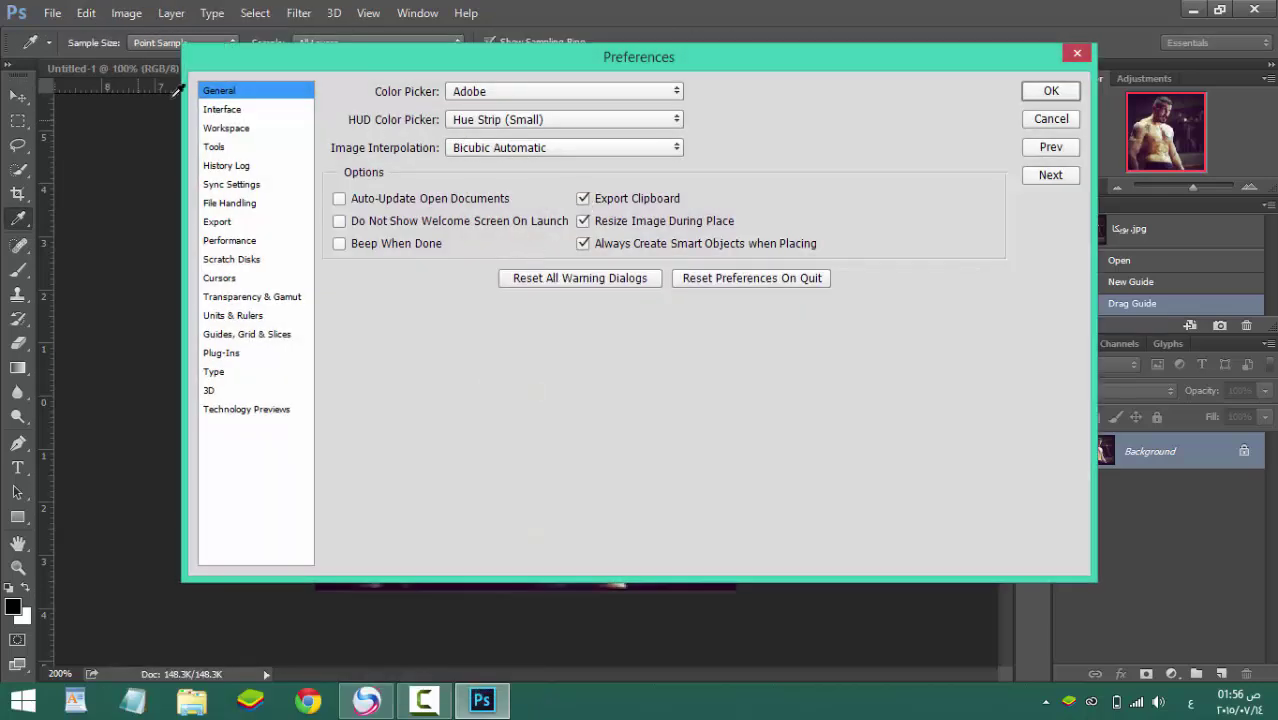
click(220, 111)
click(534, 122)
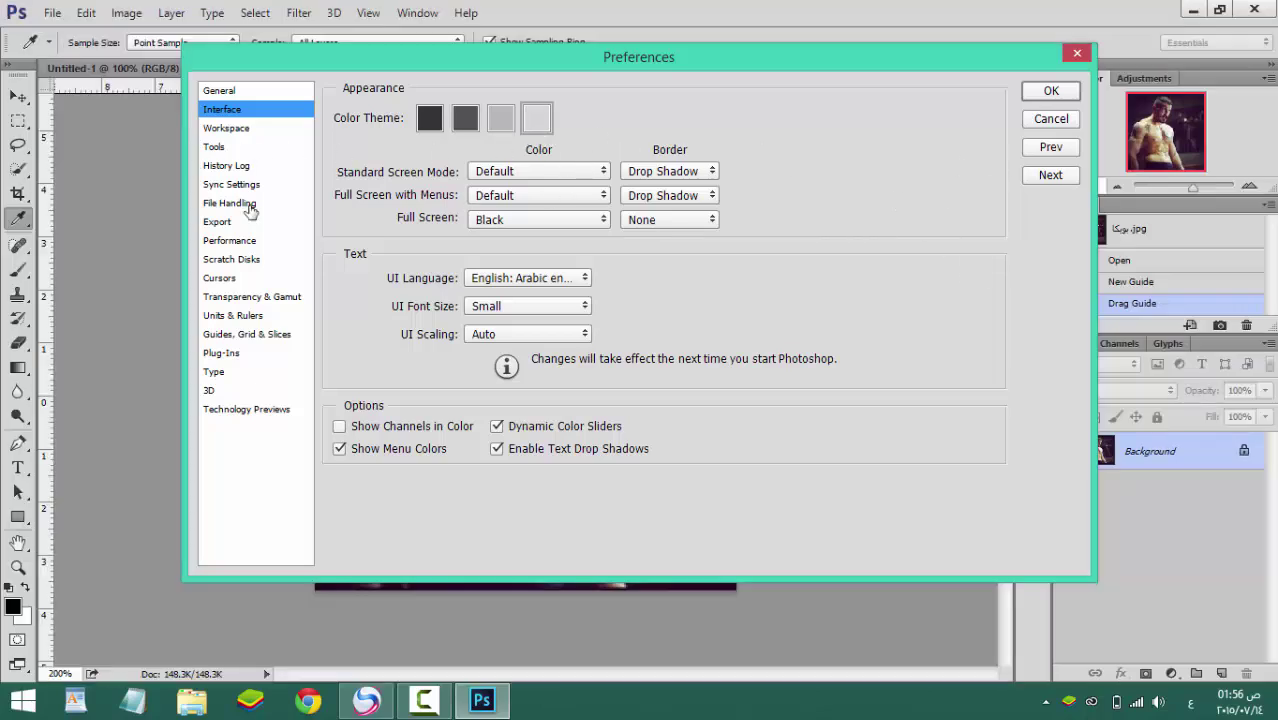
click(215, 372)
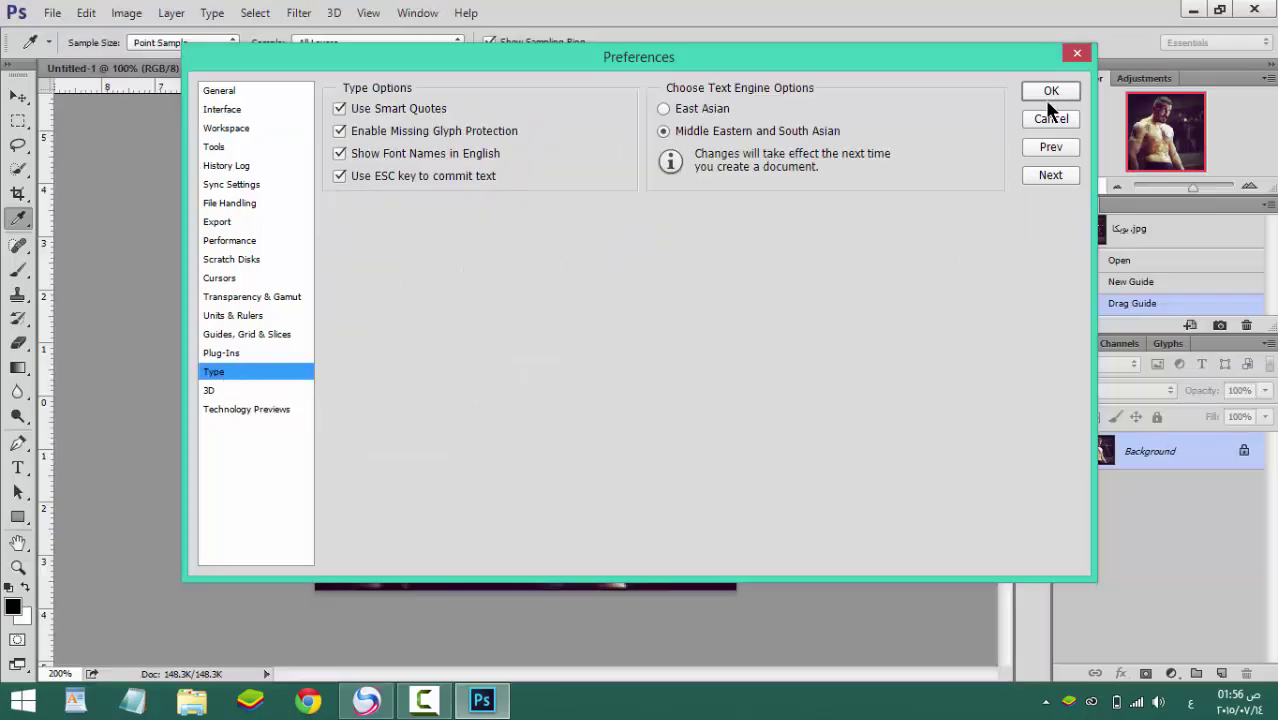
key(Return)
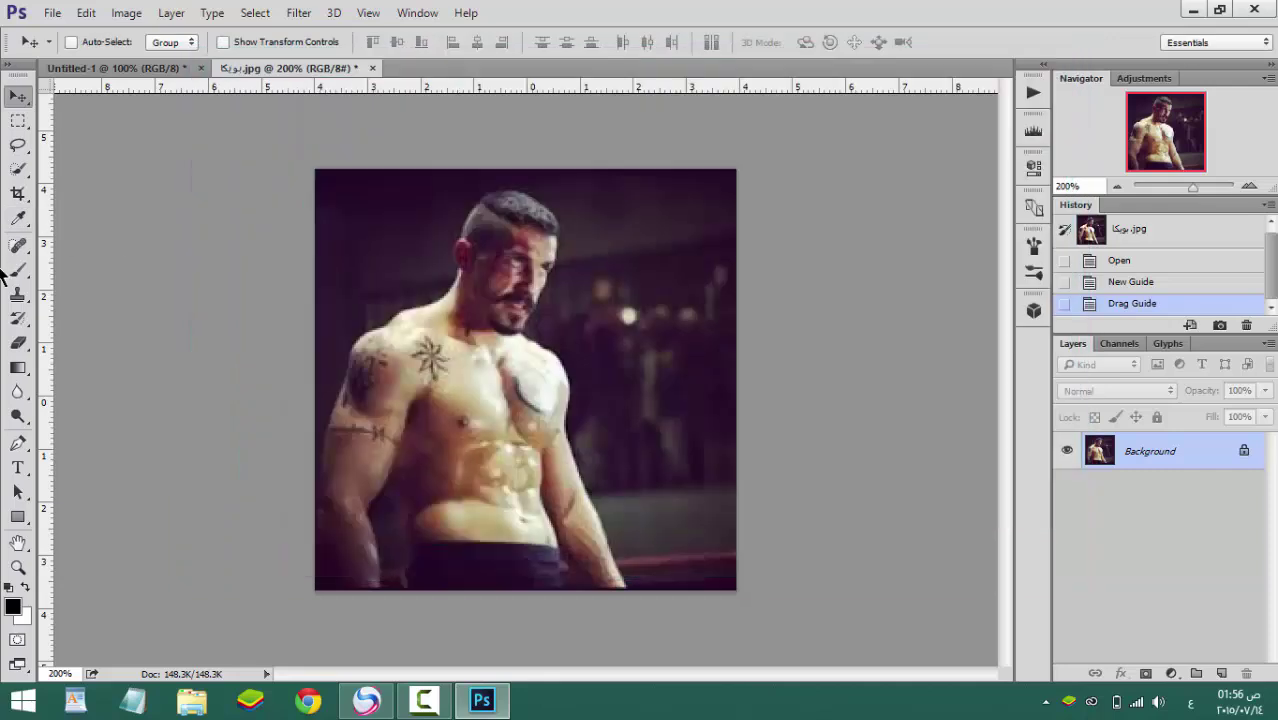
Step: Return Untitled-1 to its initial History snapshot and write المصمم in the middle of the canvas
click(112, 68)
click(1133, 224)
click(16, 469)
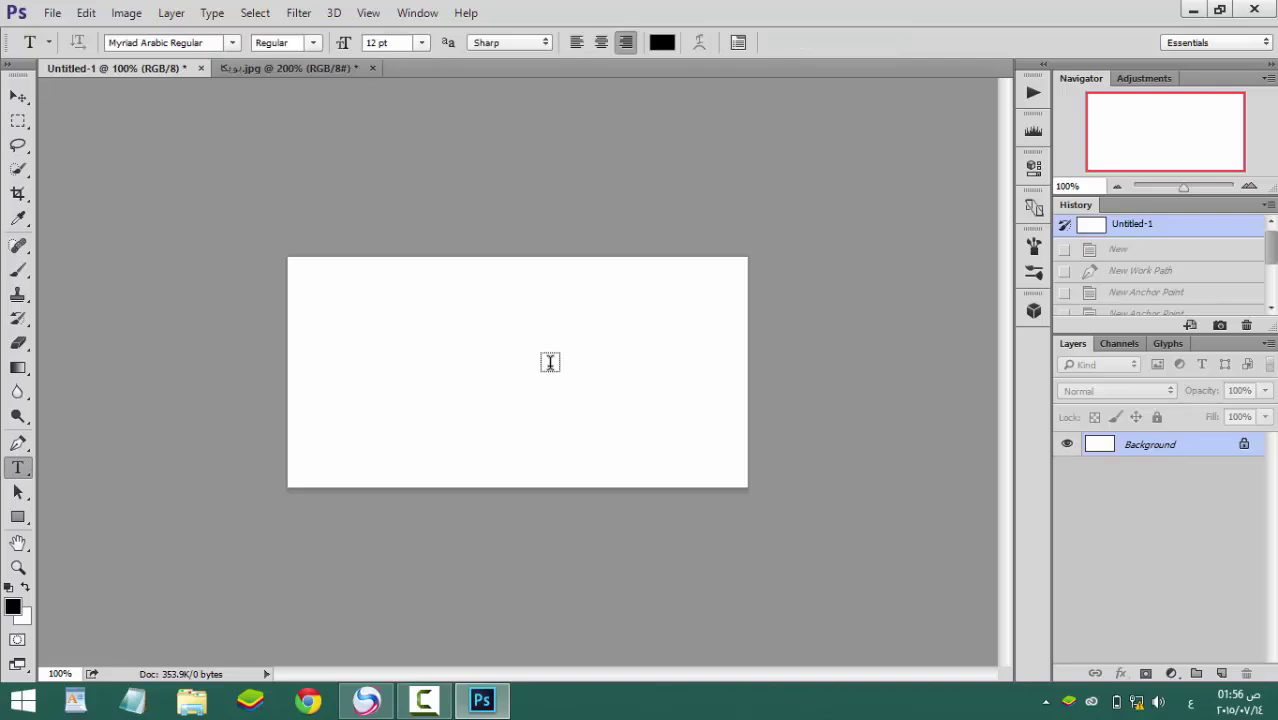
click(527, 388)
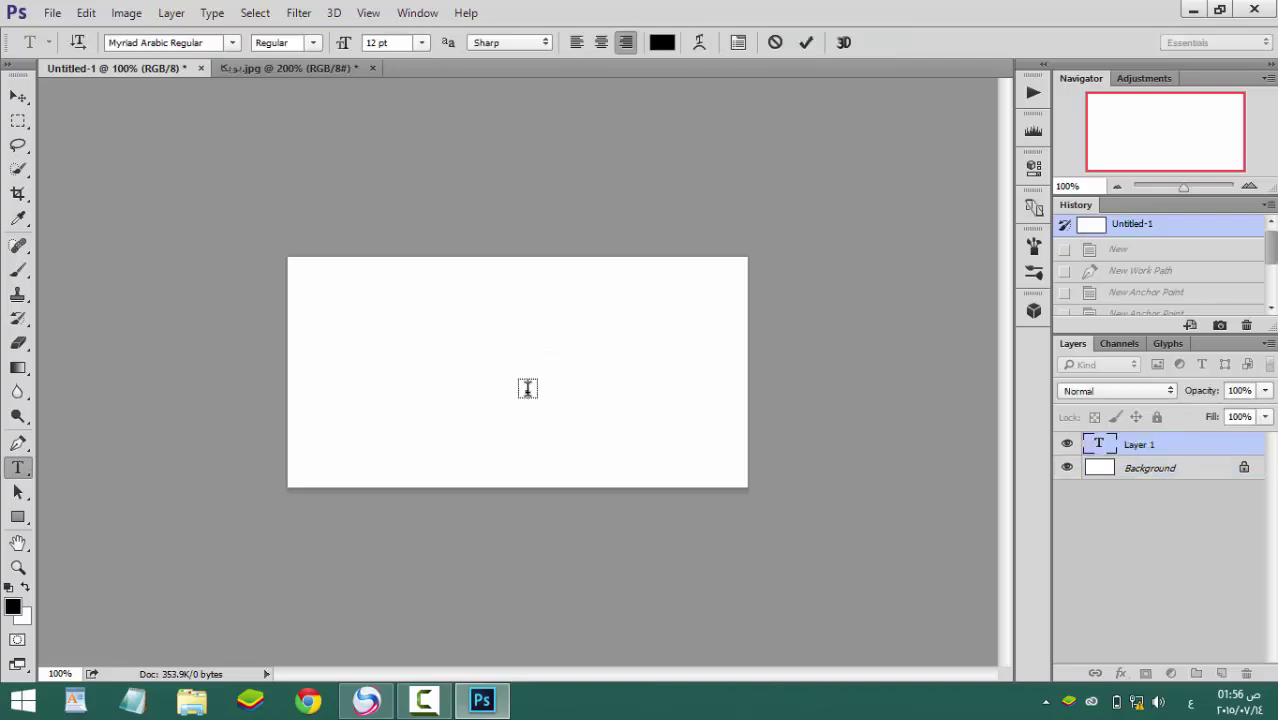
text(ه)
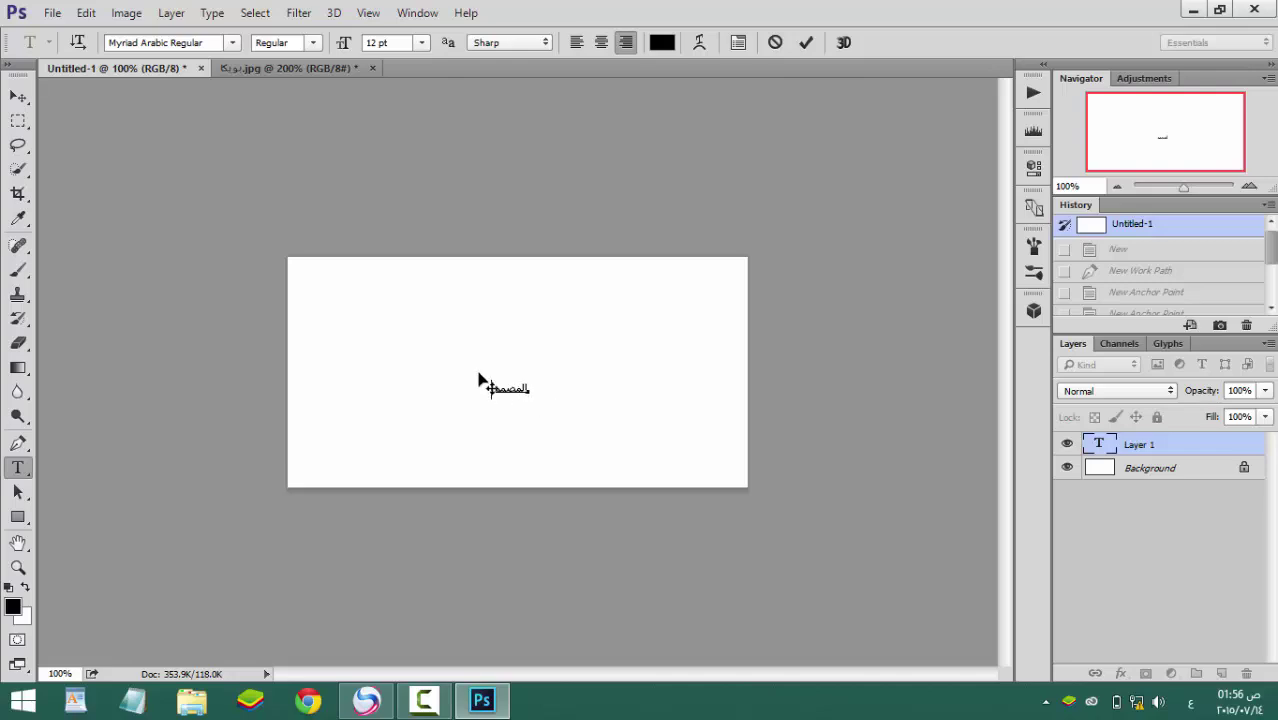
Step: Enlarge the word المصمم to 39 pt and commit the text
double_click(508, 380)
drag(343, 42, 382, 44)
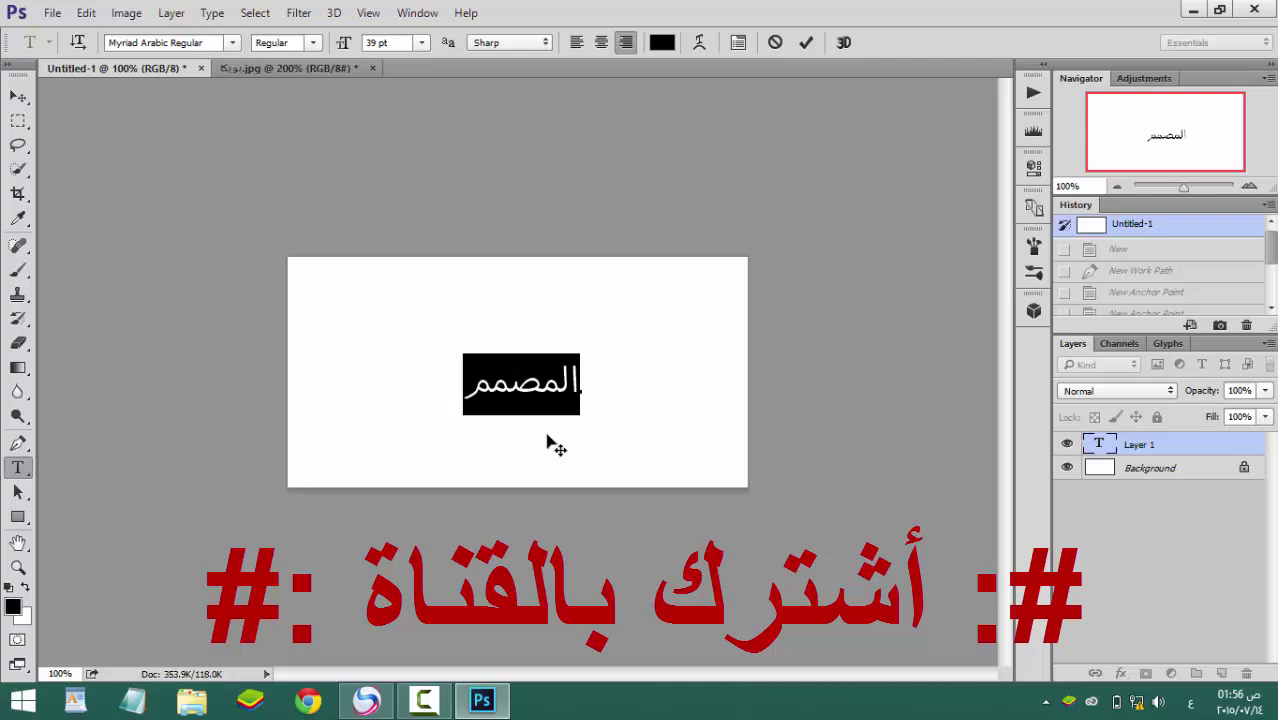
click(490, 385)
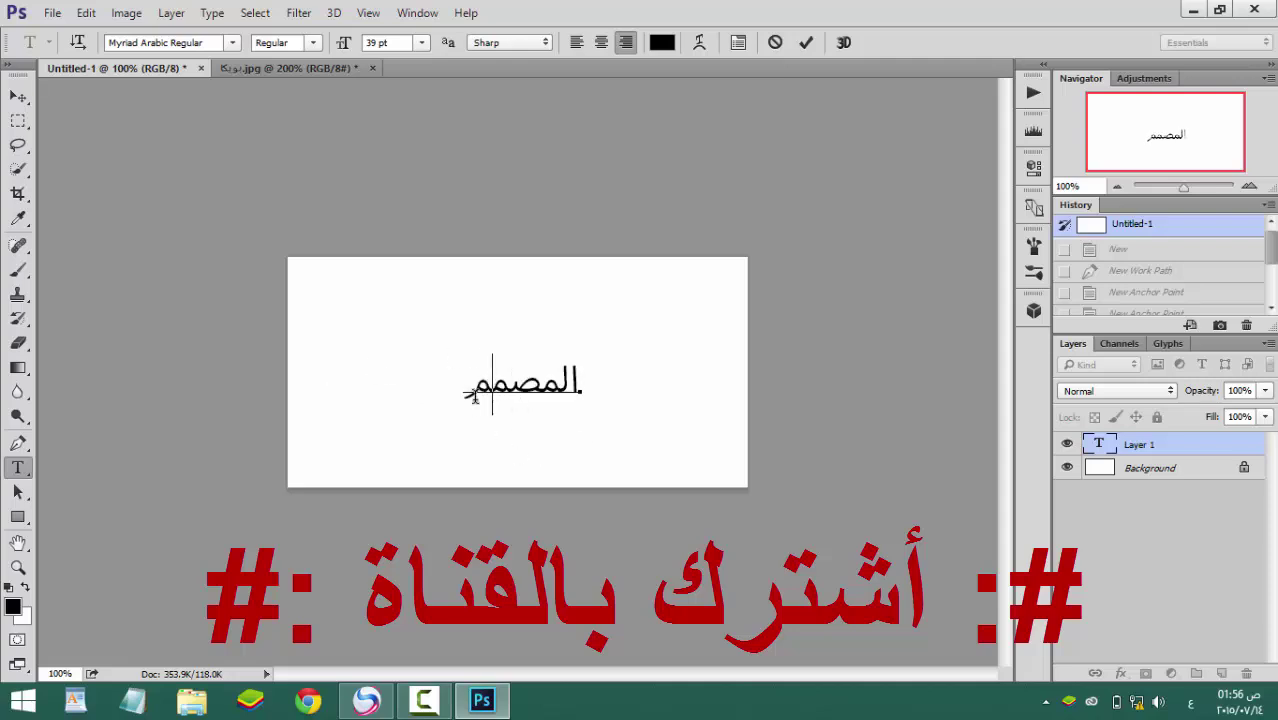
click(86, 13)
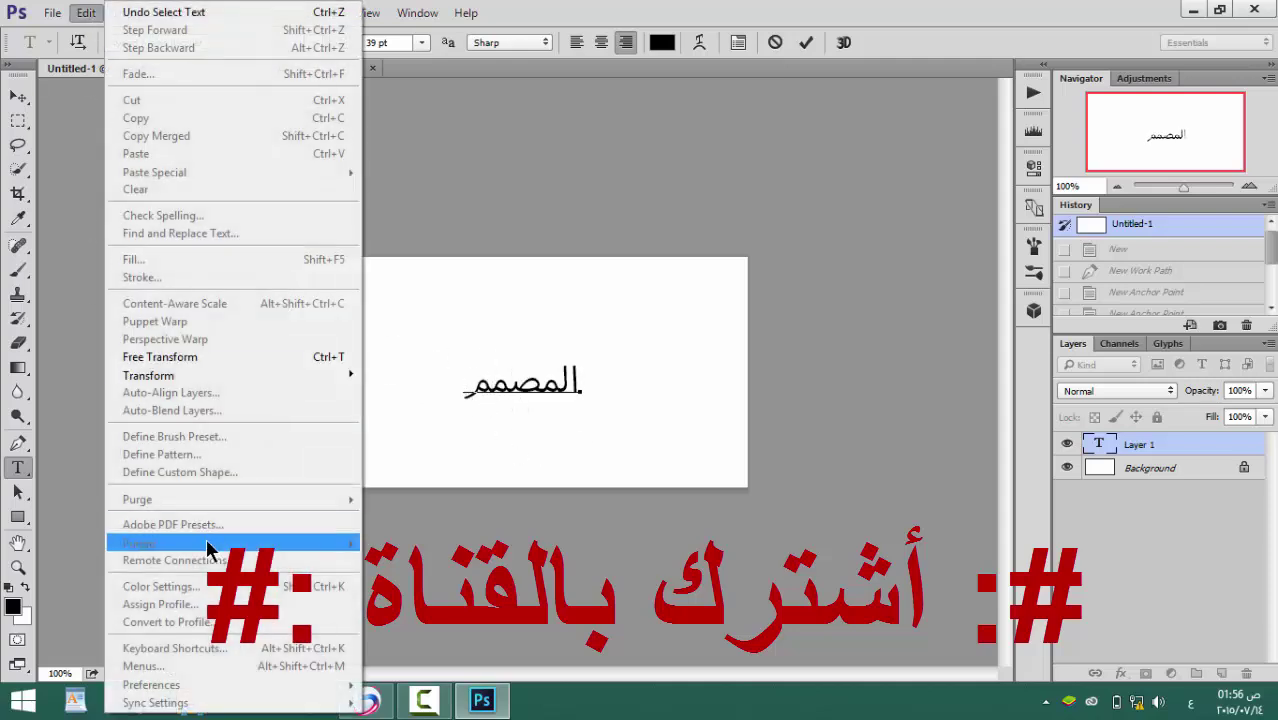
click(479, 328)
click(806, 42)
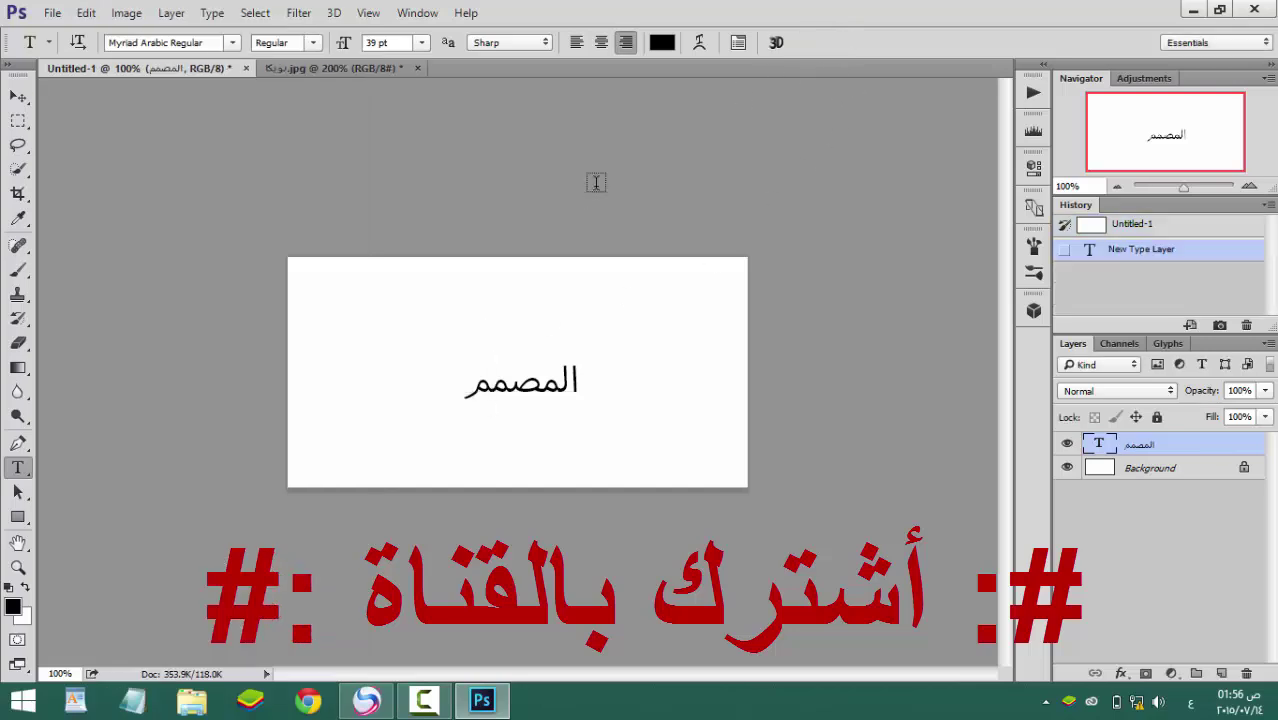
Step: Switch the text engine to East Asian and back to Middle Eastern and South Asian in the Type preferences
key(i)
key(ctrl+k)
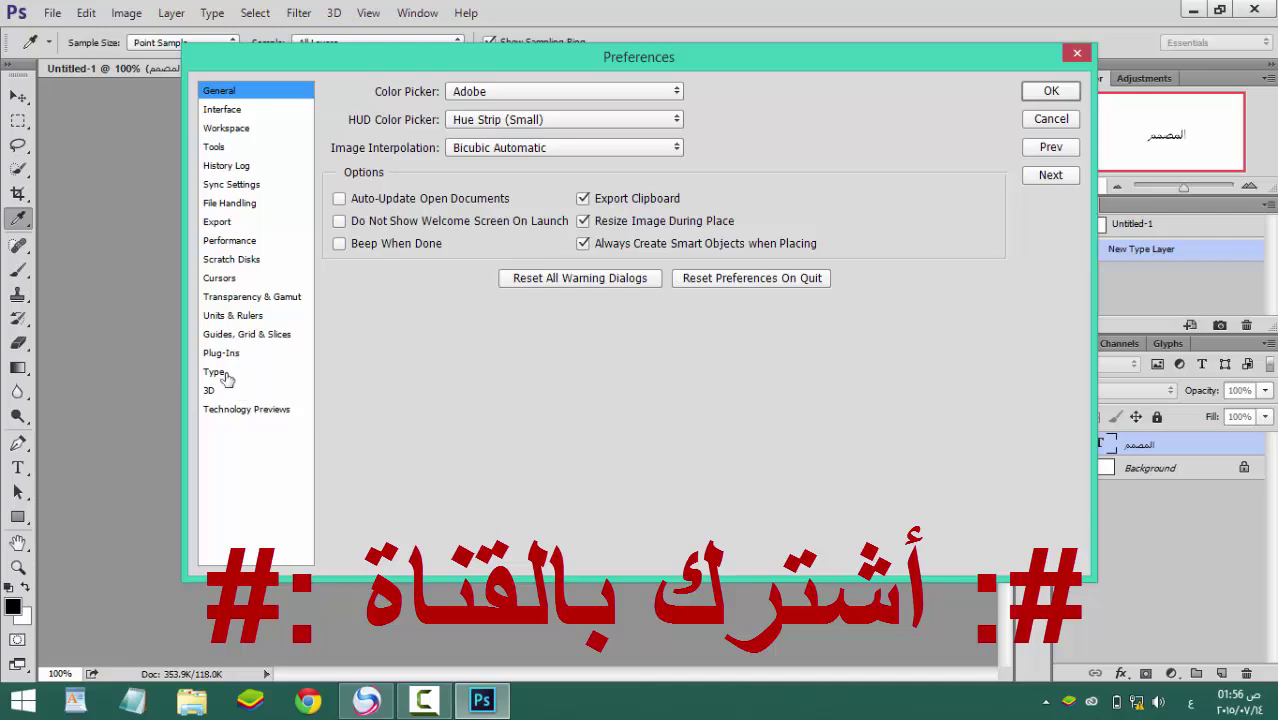
click(216, 372)
click(695, 112)
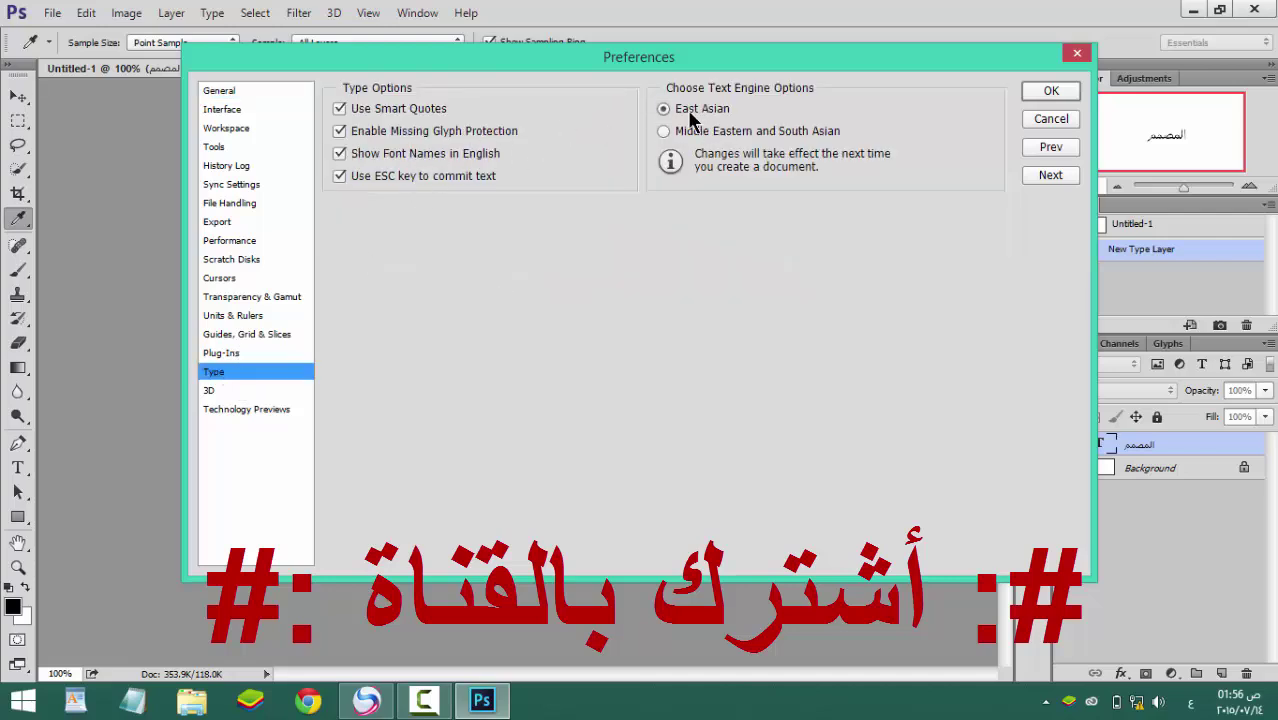
click(697, 133)
click(1045, 93)
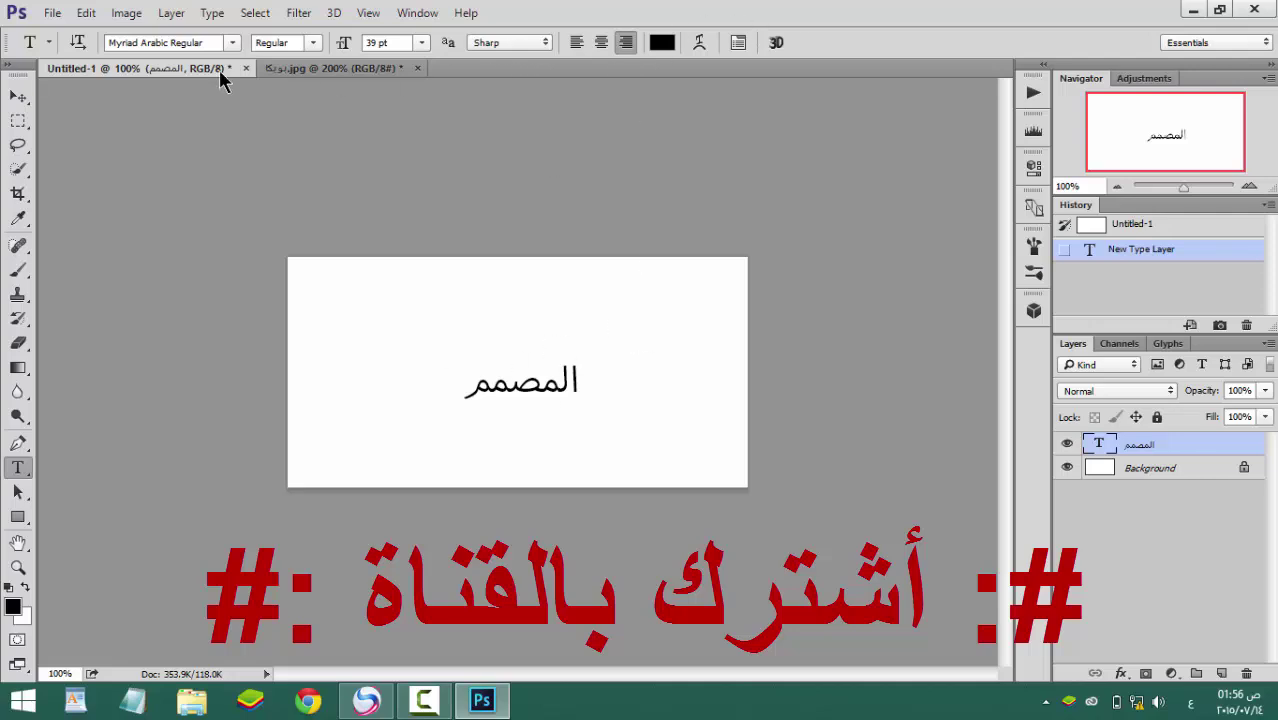
Step: Center-align the المصمم text and move it back to the middle of the canvas
click(601, 44)
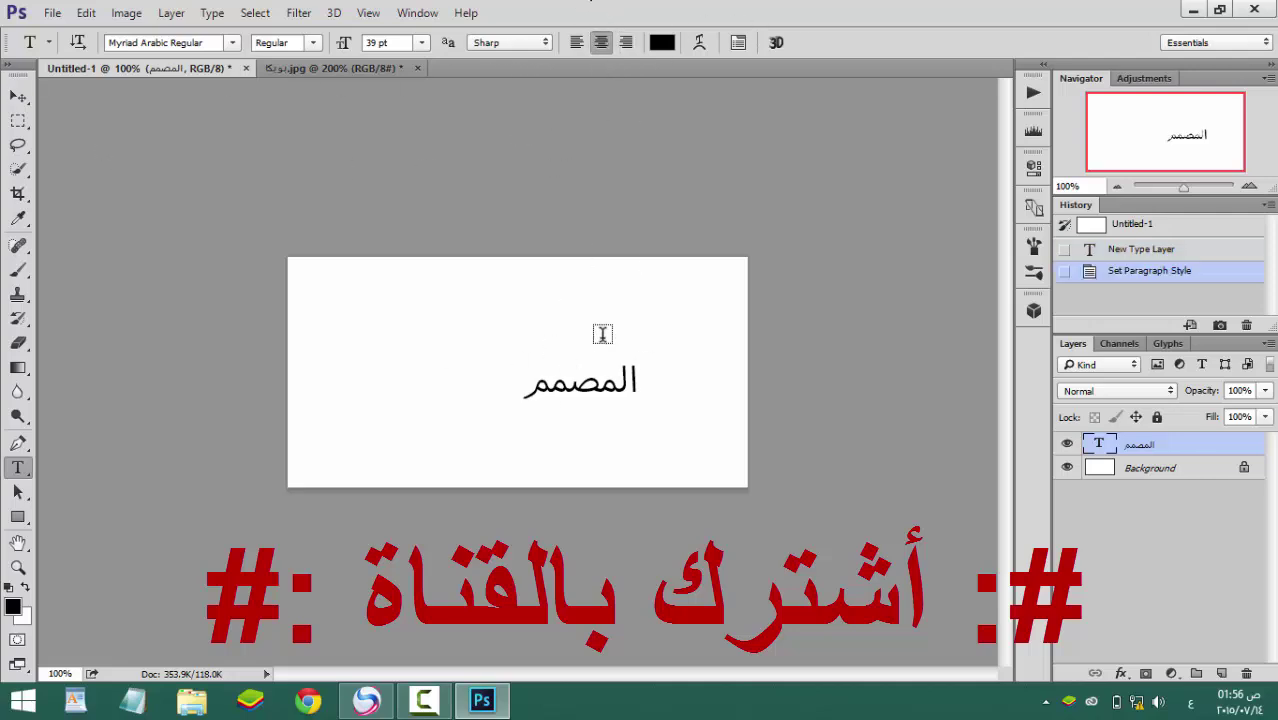
click(19, 98)
drag(585, 408, 522, 417)
Step: Close Photoshop
click(1255, 10)
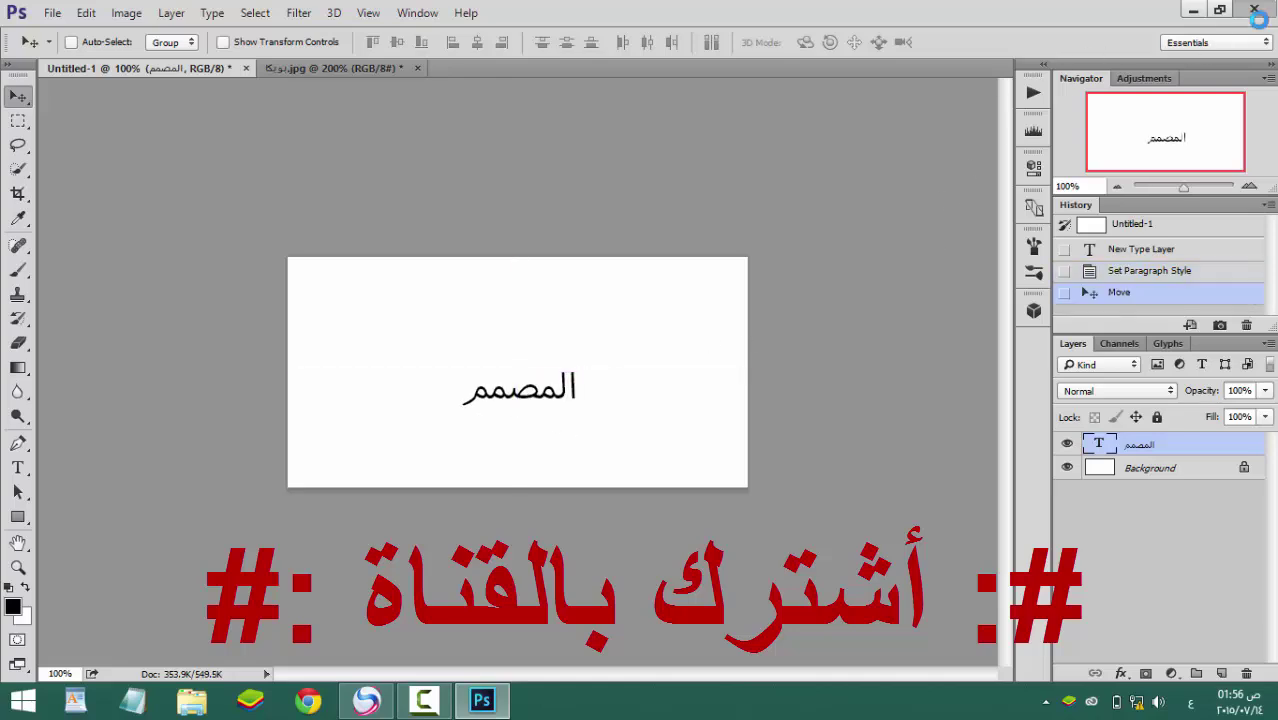